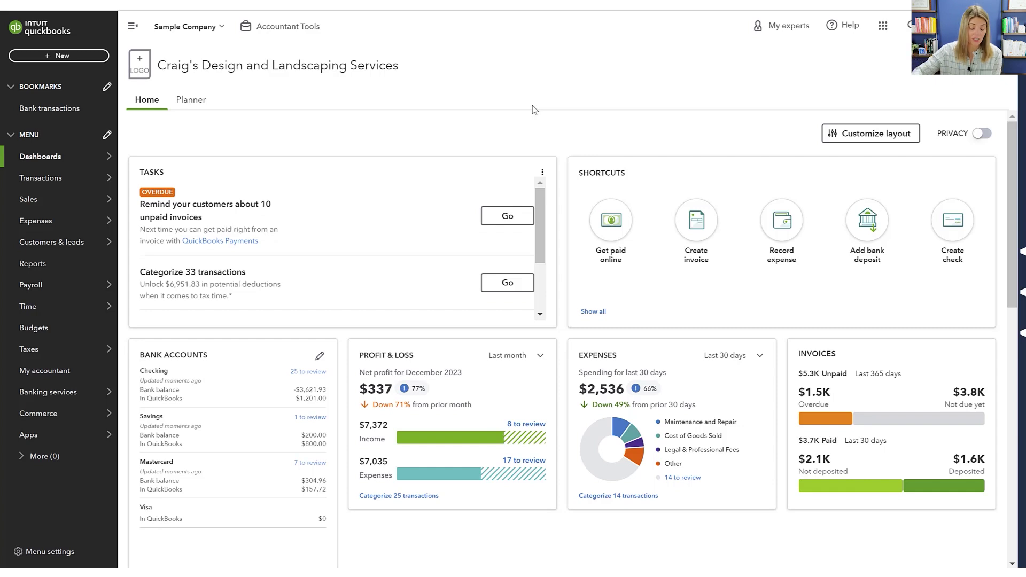
- Open the list of expense transactions and look through the entries for the last 12 months
{"action": "mouse_move", "coordinate": [57, 226]}
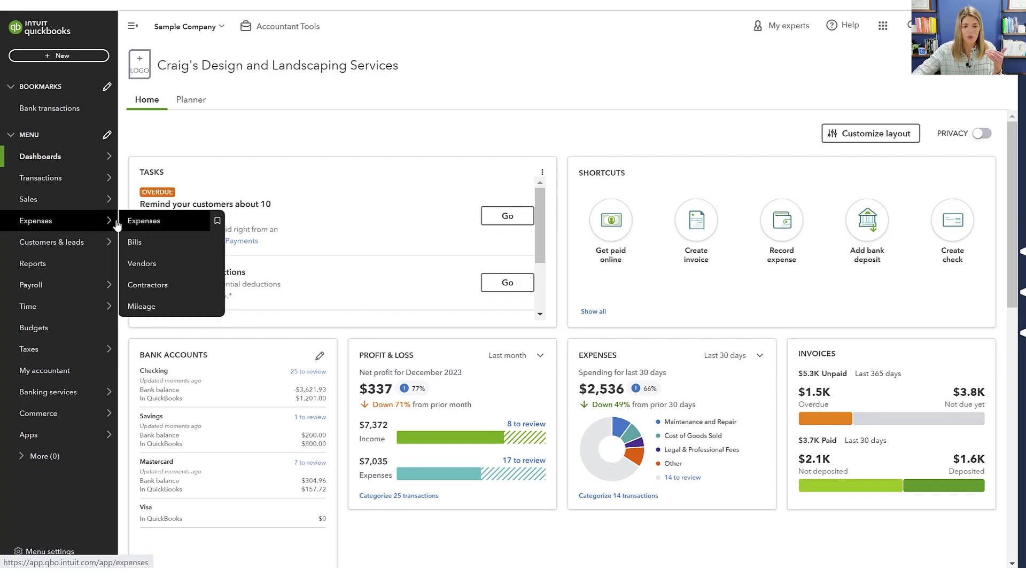
{"action": "left_click", "coordinate": [95, 221]}
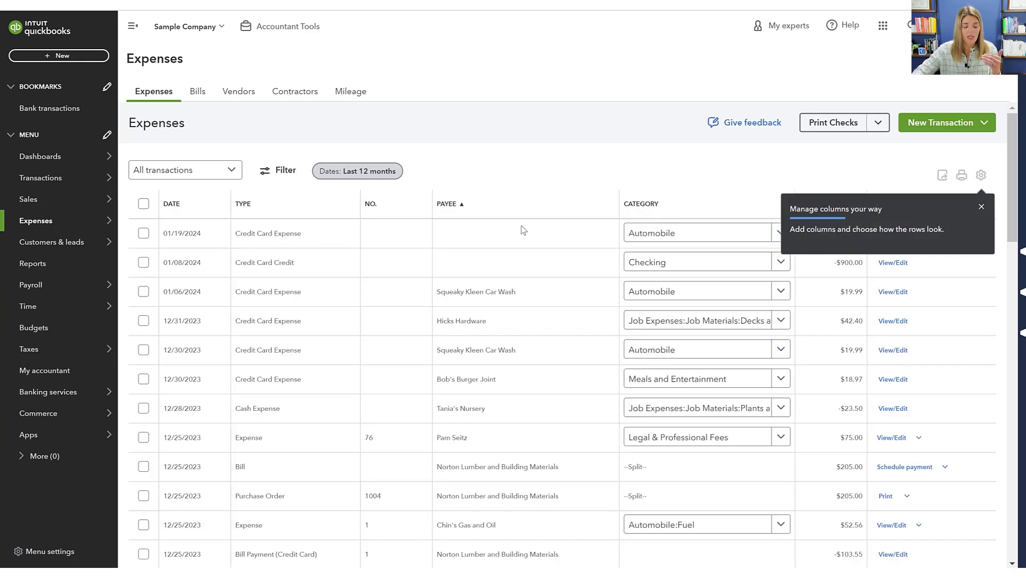
{"action": "scroll", "coordinate": [510, 305], "scroll_direction": "down", "scroll_amount": 5}
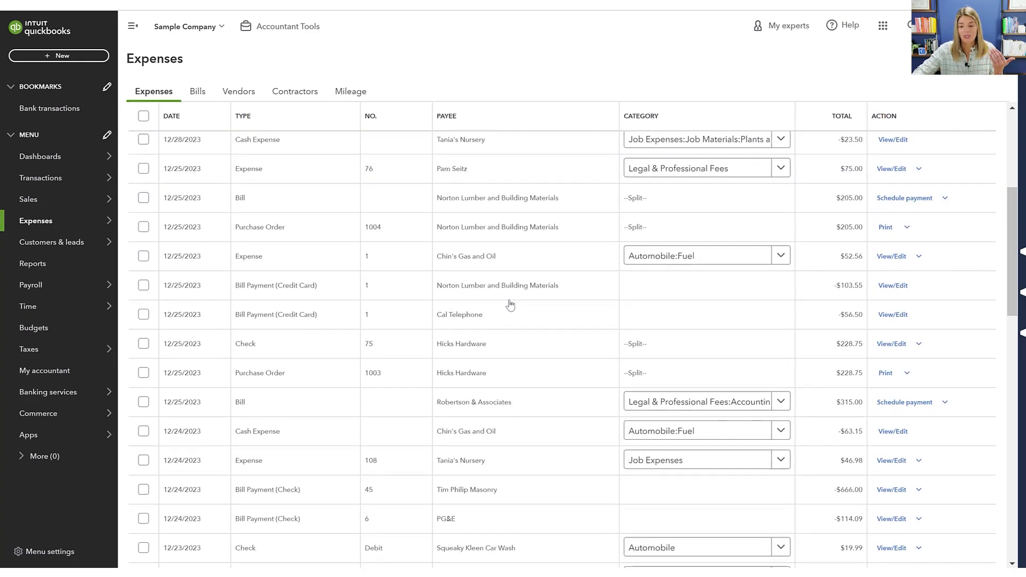
{"action": "scroll", "coordinate": [510, 305], "scroll_direction": "down", "scroll_amount": 15}
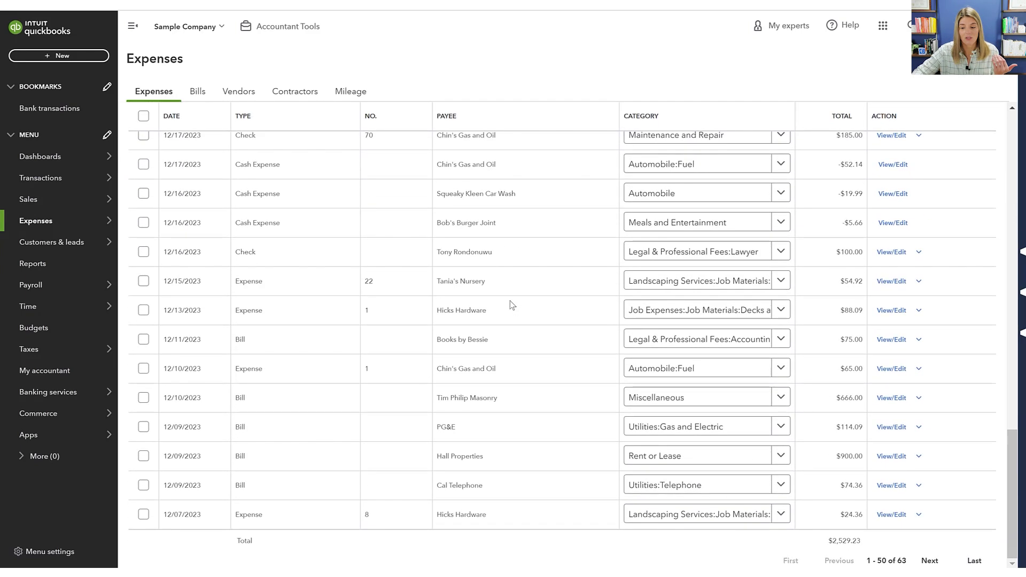
{"action": "scroll", "coordinate": [510, 305], "scroll_direction": "up", "scroll_amount": 20}
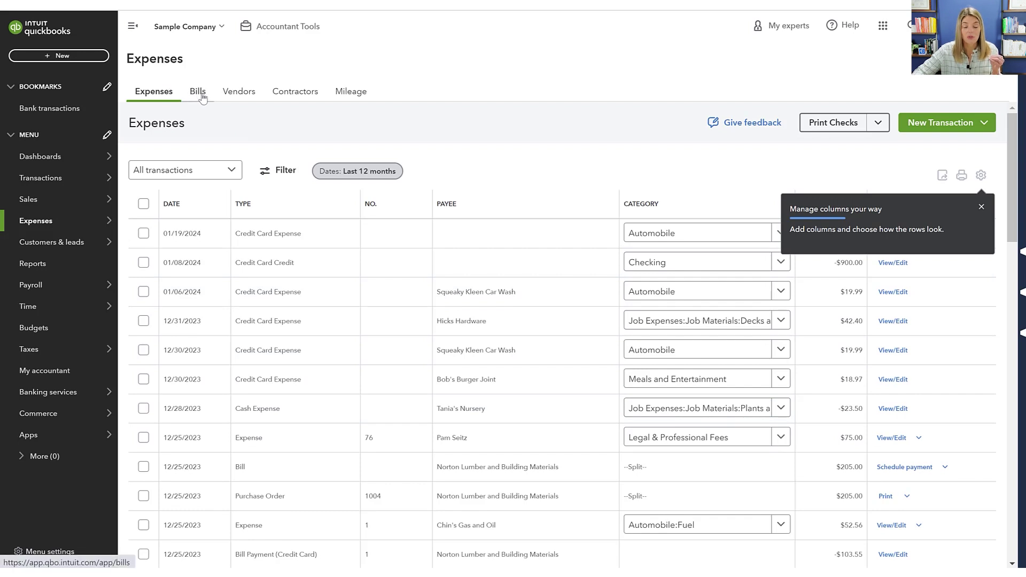
- Go to the vendor list and open the Brosnahan Insurance Agency record to view its transactions
{"action": "left_click", "coordinate": [234, 94]}
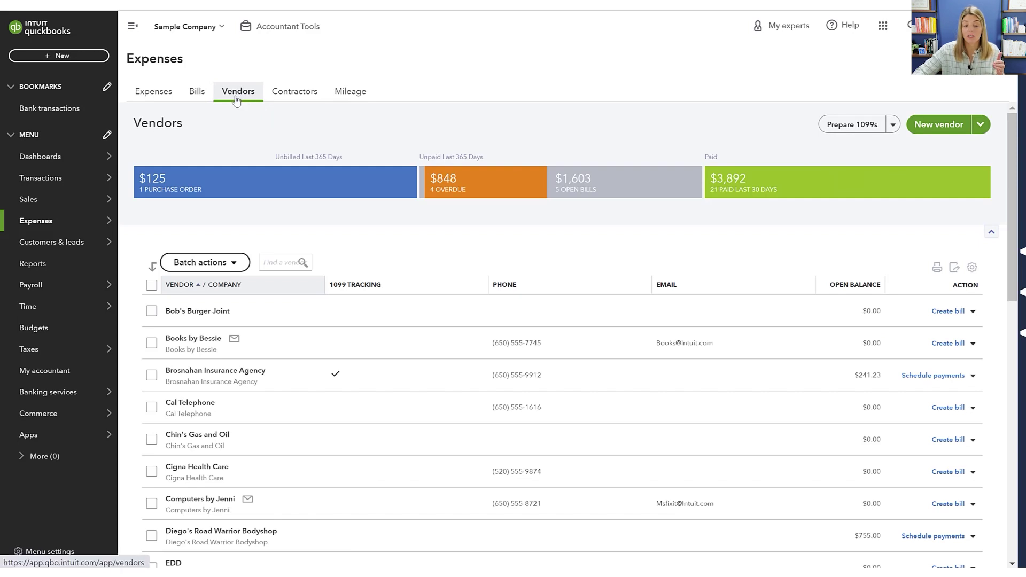
{"action": "left_click", "coordinate": [268, 263]}
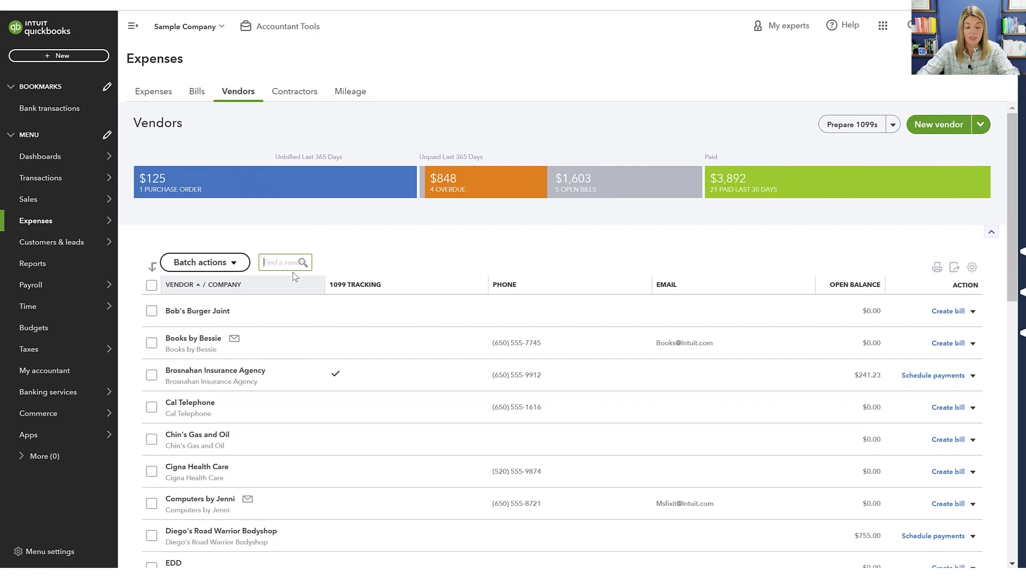
{"action": "left_click", "coordinate": [223, 375]}
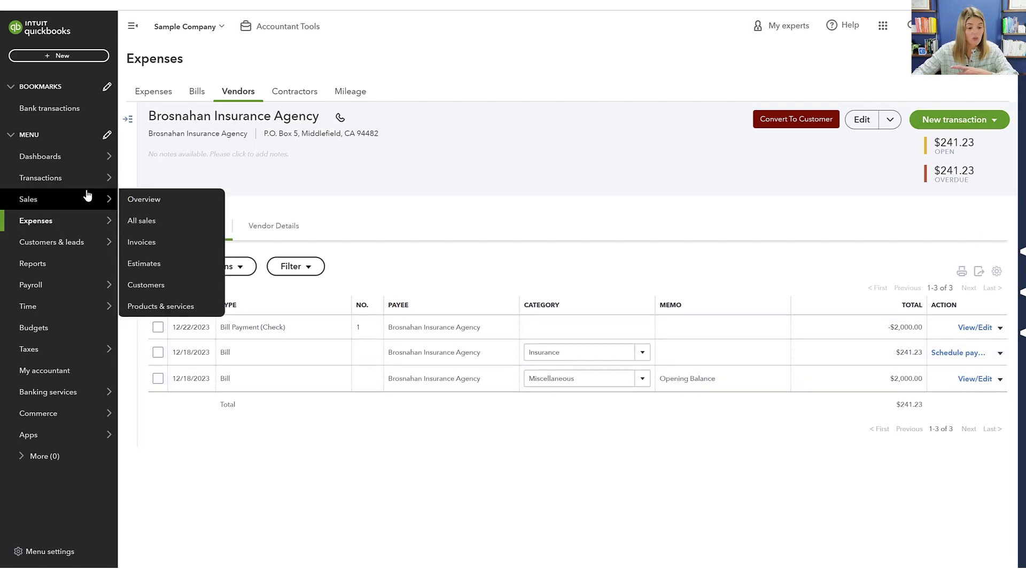
- Go to the Checking bank transactions for review and expand the 02/19/2024 Books By Bessie entry to examine its details
{"action": "mouse_move", "coordinate": [107, 178]}
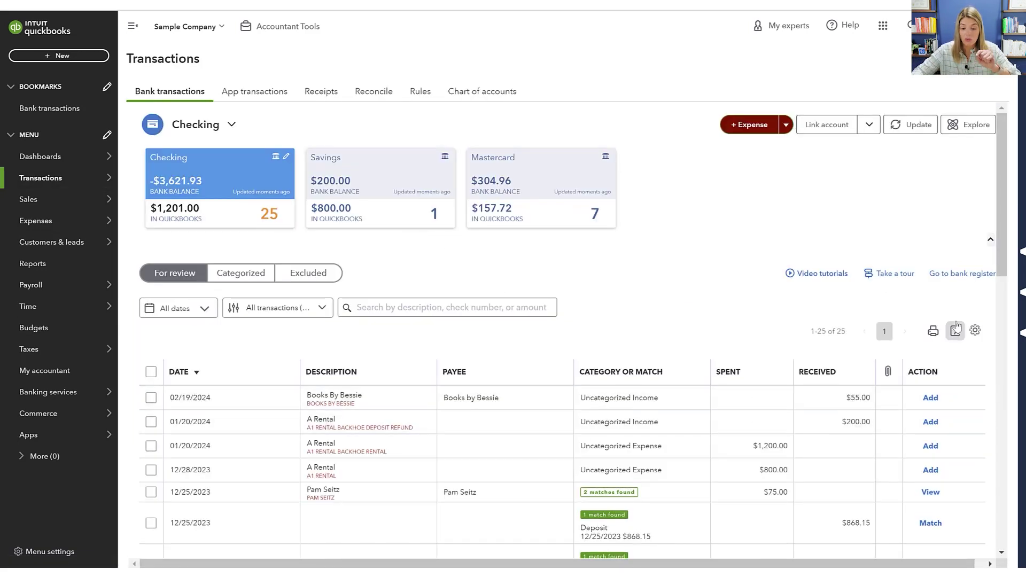
{"action": "left_click", "coordinate": [511, 405]}
{"action": "scroll", "coordinate": [510, 342], "scroll_direction": "down", "scroll_amount": 6}
{"action": "scroll", "coordinate": [510, 291], "scroll_direction": "up", "scroll_amount": 4}
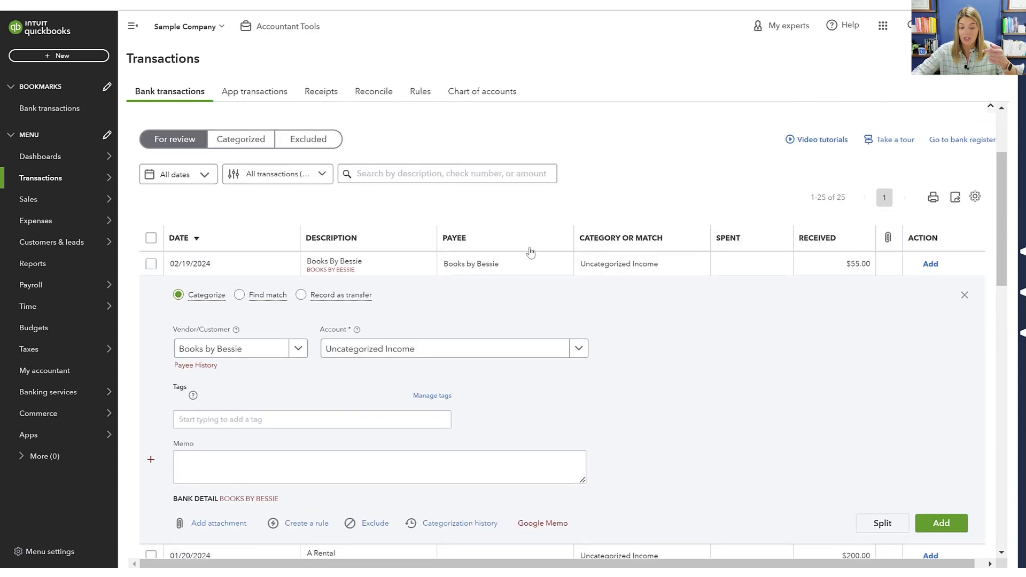
{"action": "scroll", "coordinate": [530, 251], "scroll_direction": "down", "scroll_amount": 1}
{"action": "scroll", "coordinate": [483, 219], "scroll_direction": "down", "scroll_amount": 2}
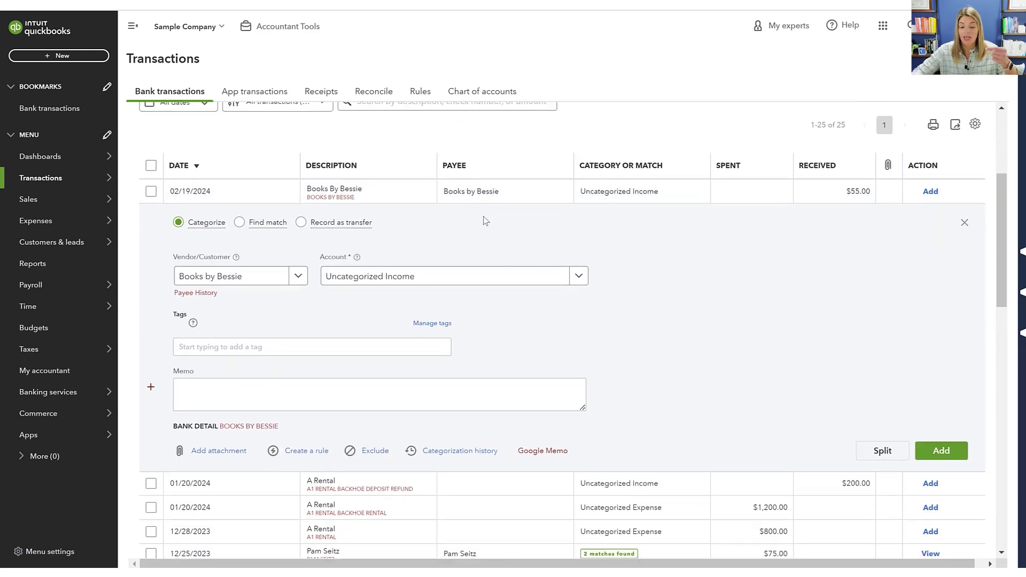
- Expand the 01/20/2024 A Rental backhoe deposit refund and start adding a new payee from the text "a ren"
{"action": "left_click", "coordinate": [550, 365]}
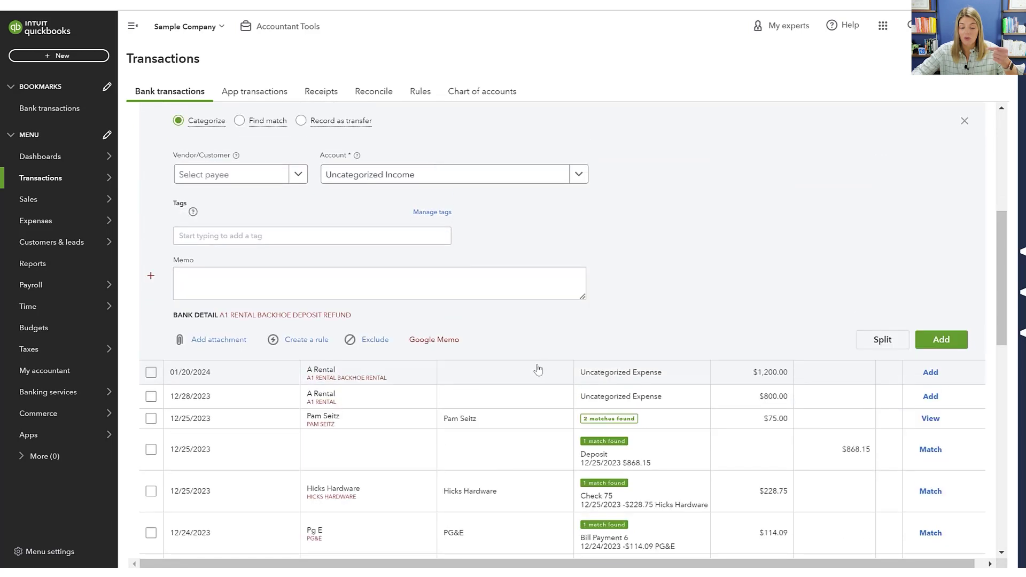
{"action": "scroll", "coordinate": [504, 289], "scroll_direction": "up", "scroll_amount": 4}
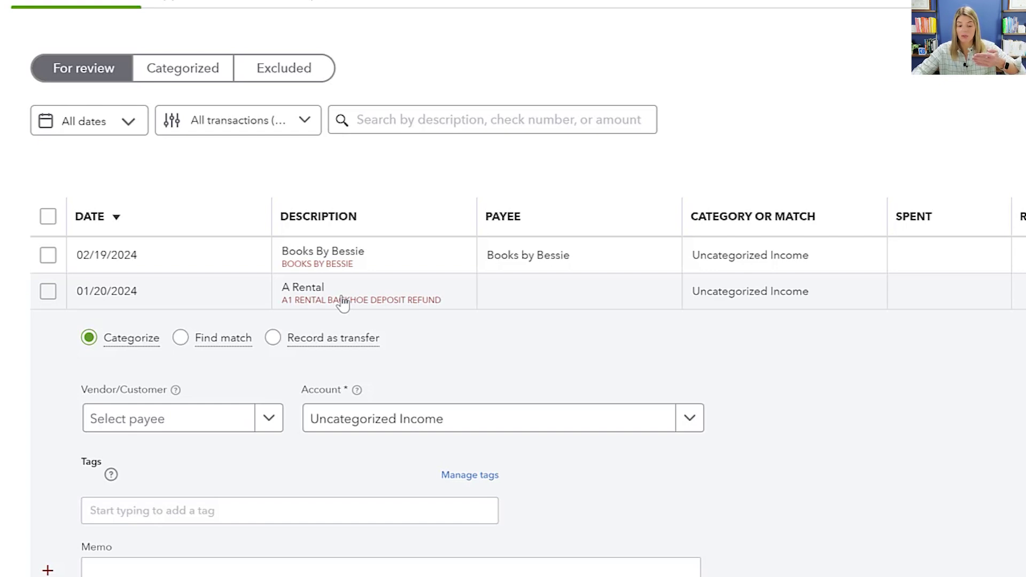
{"action": "scroll", "coordinate": [222, 377], "scroll_direction": "down", "scroll_amount": 3}
{"action": "left_click", "coordinate": [147, 289]}
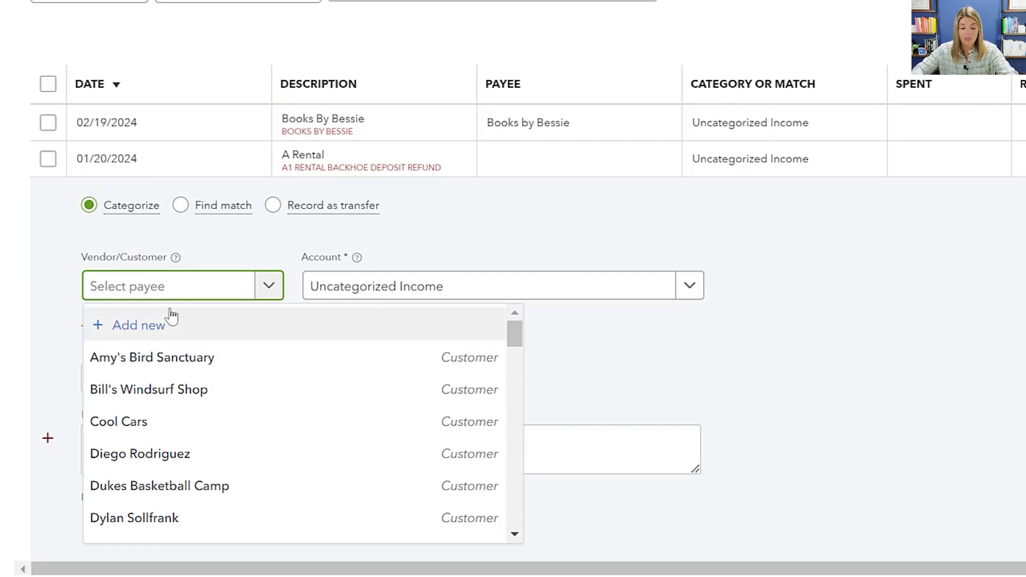
{"action": "type", "text": "a ren"}
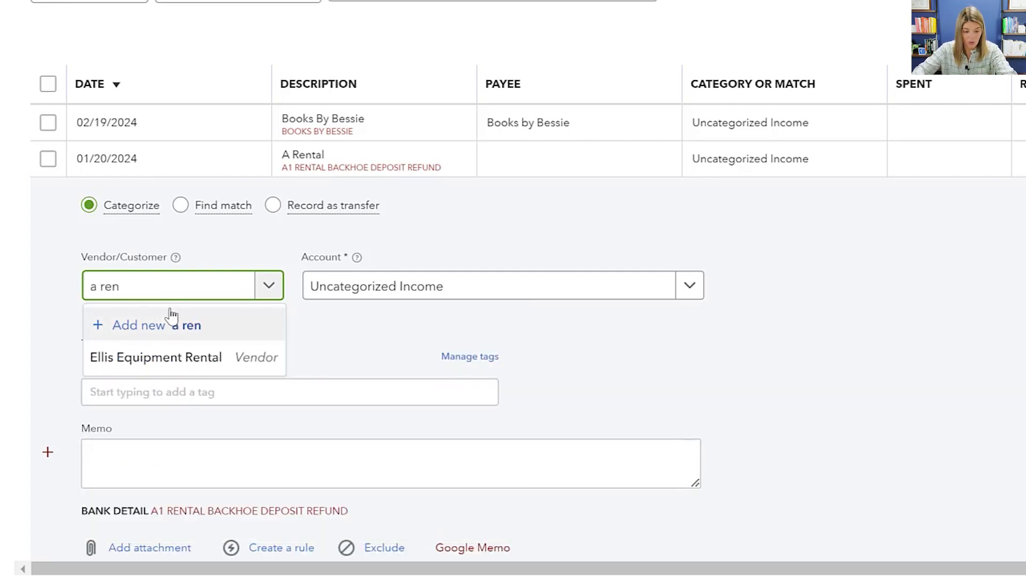
{"action": "left_click", "coordinate": [207, 349]}
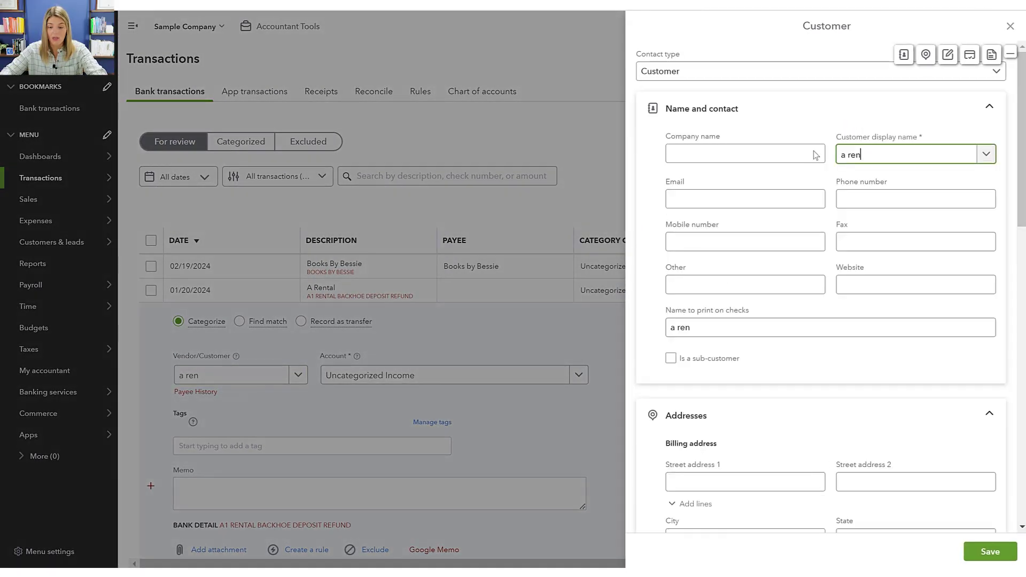
- Set the new contact's type to Vendor and its company name to A Rental
{"action": "left_click", "coordinate": [701, 73]}
{"action": "left_click", "coordinate": [691, 114]}
{"action": "left_click", "coordinate": [743, 153]}
{"action": "type", "text": "A"}
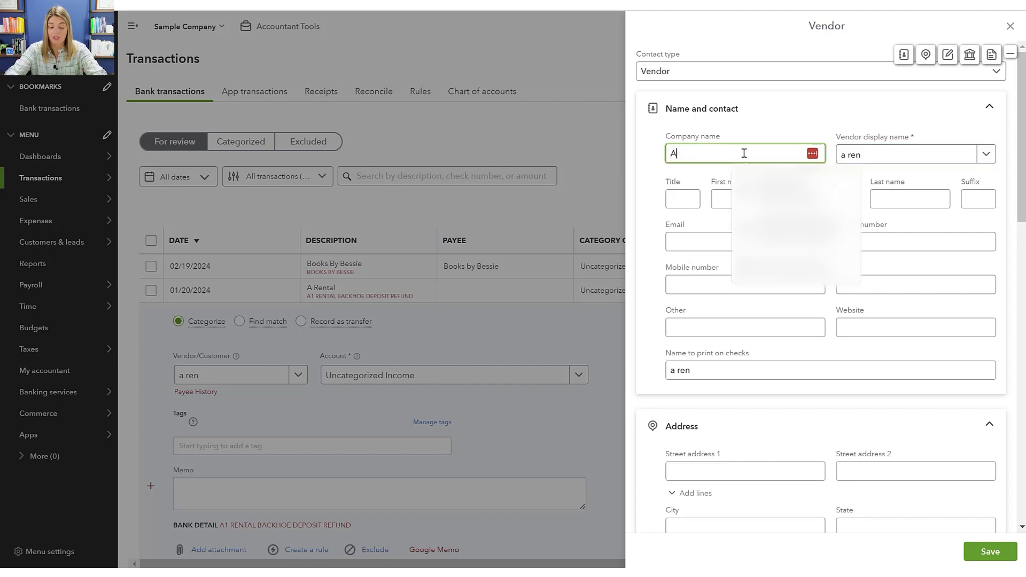
{"action": "type", "text": " ren"}
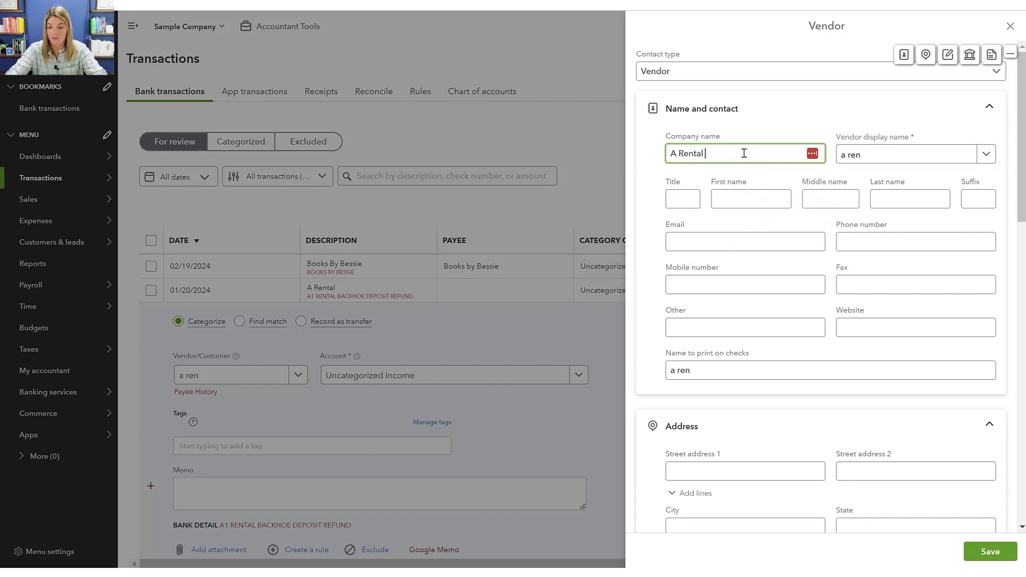
- Save the vendor with the display name A Rental and add the deposit refund transaction under Uncategorized Income
{"action": "left_click", "coordinate": [905, 154]}
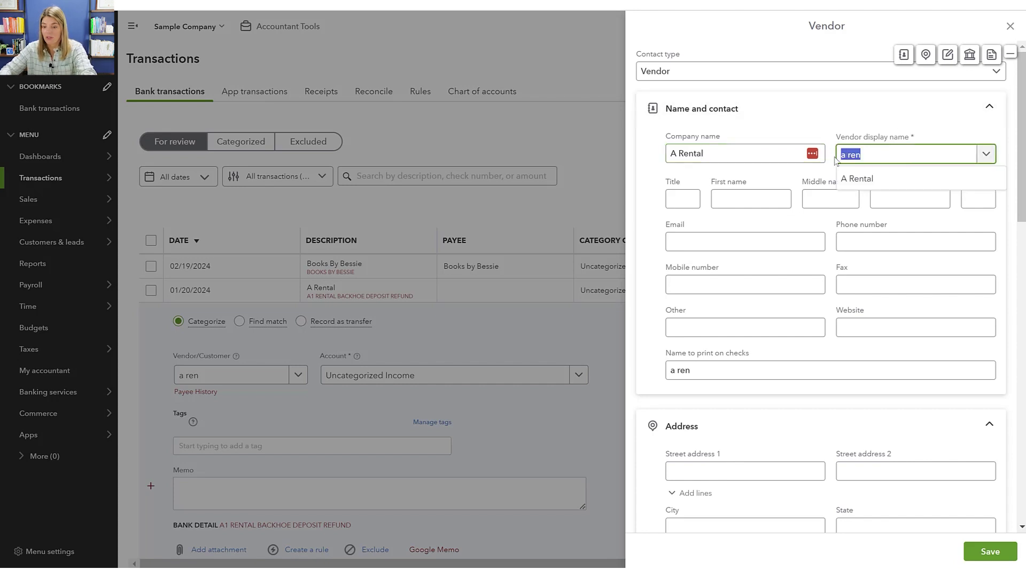
{"action": "key", "text": "BackSpace"}
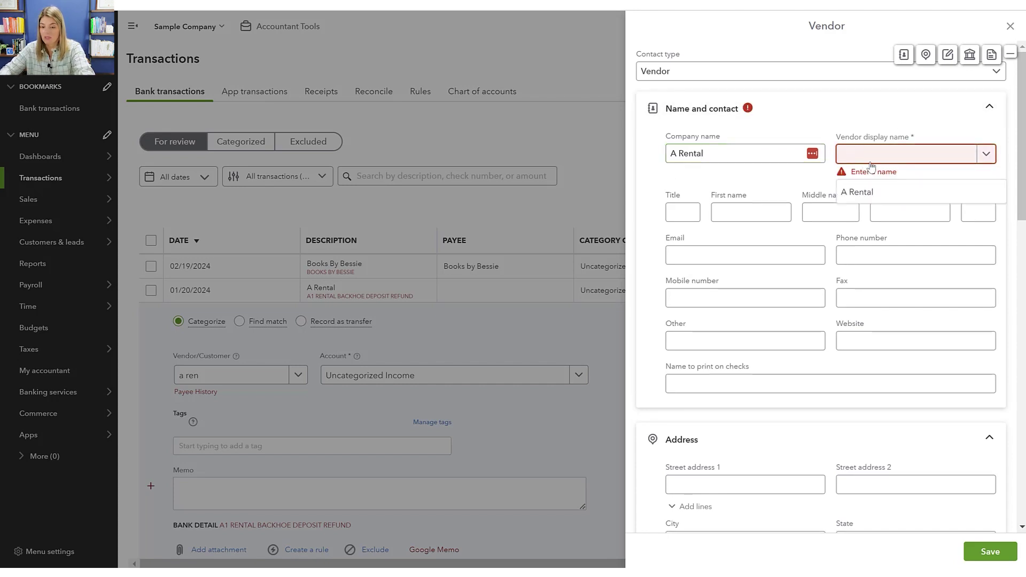
{"action": "type", "text": "A Rental"}
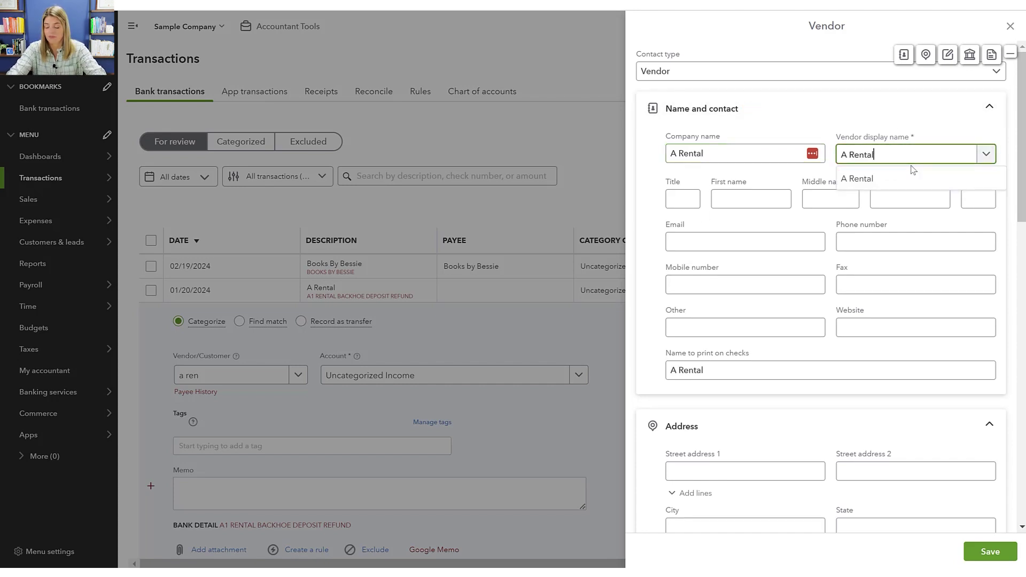
{"action": "left_click", "coordinate": [988, 551]}
{"action": "left_click", "coordinate": [956, 551]}
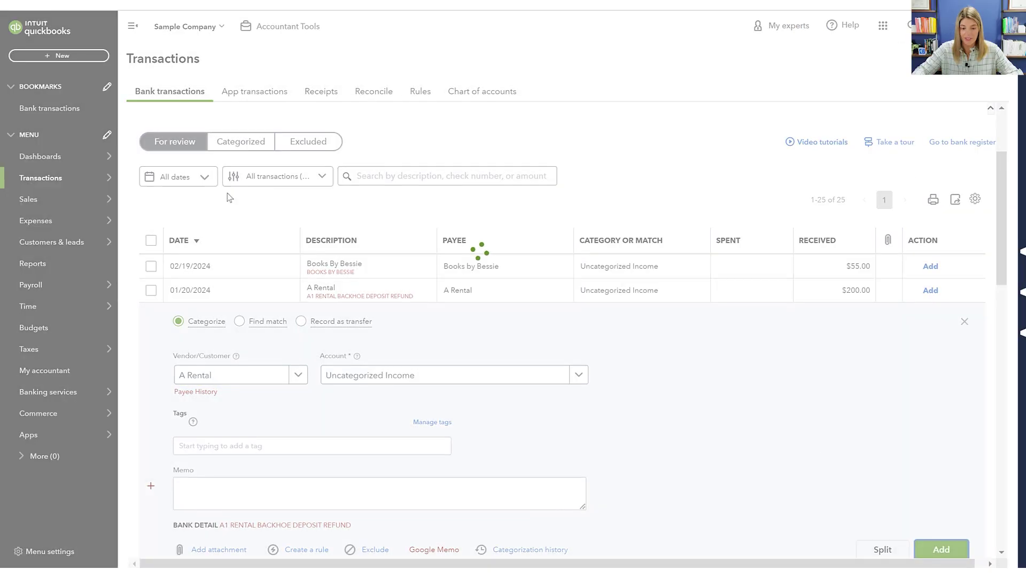
- Open the A Rental vendor record from the vendor list and check its details and transaction list
{"action": "mouse_move", "coordinate": [64, 217]}
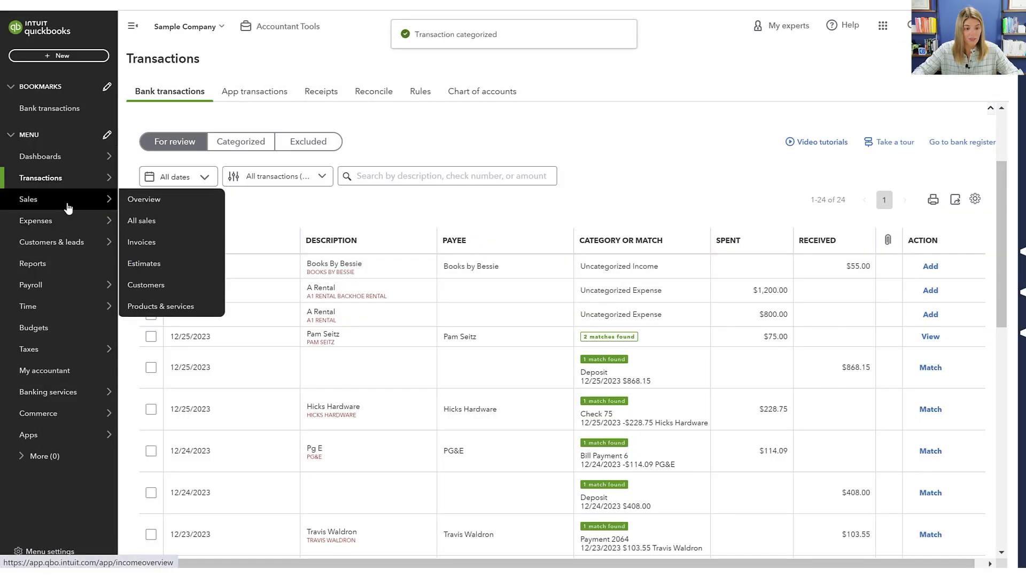
{"action": "left_click", "coordinate": [143, 264]}
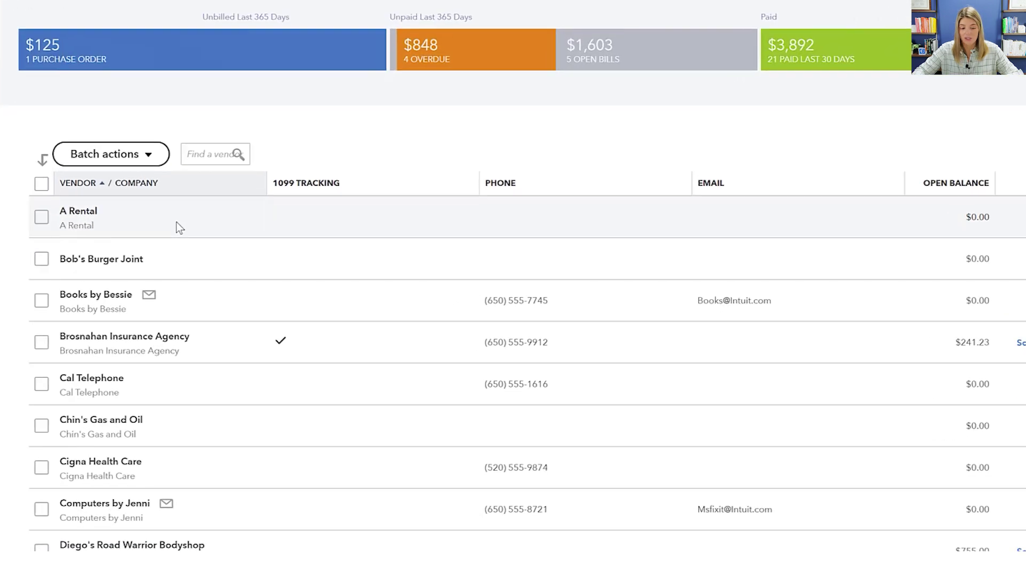
{"action": "left_click", "coordinate": [178, 227]}
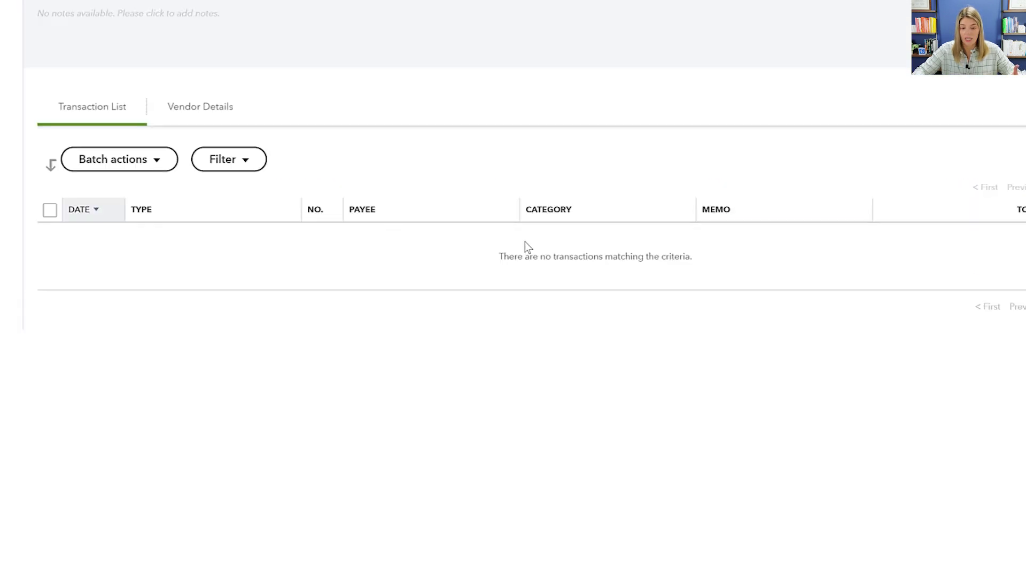
{"action": "left_click", "coordinate": [201, 109]}
{"action": "left_click", "coordinate": [116, 110]}
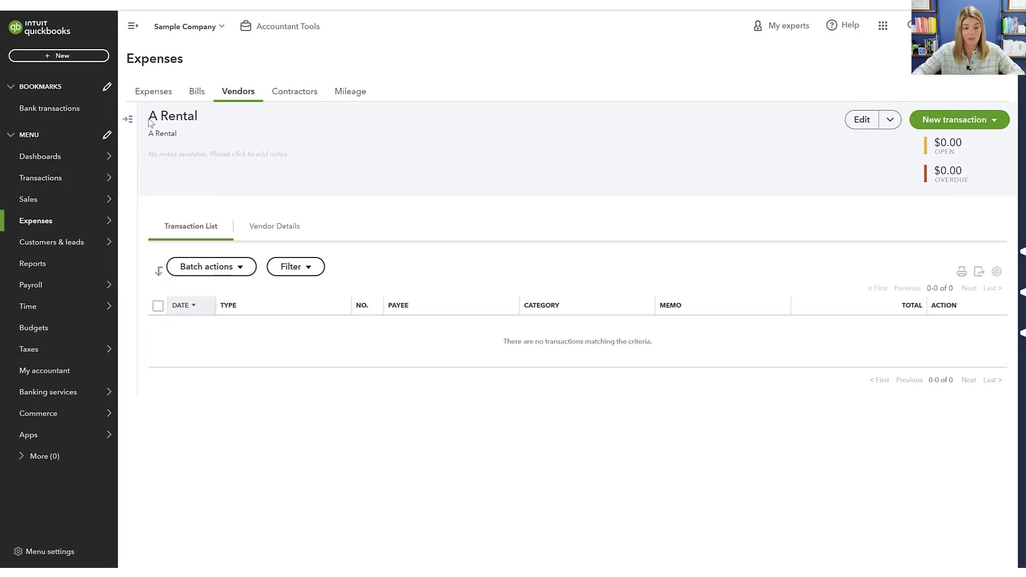
- Review the bills awaiting review, the unpaid bills and the paid bills
{"action": "left_click", "coordinate": [198, 93]}
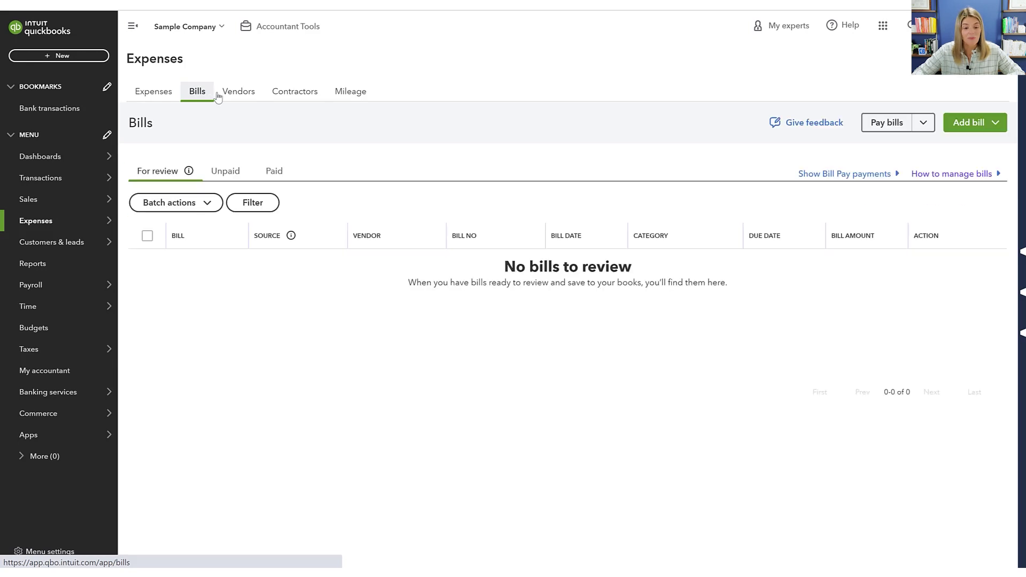
{"action": "left_click", "coordinate": [235, 95]}
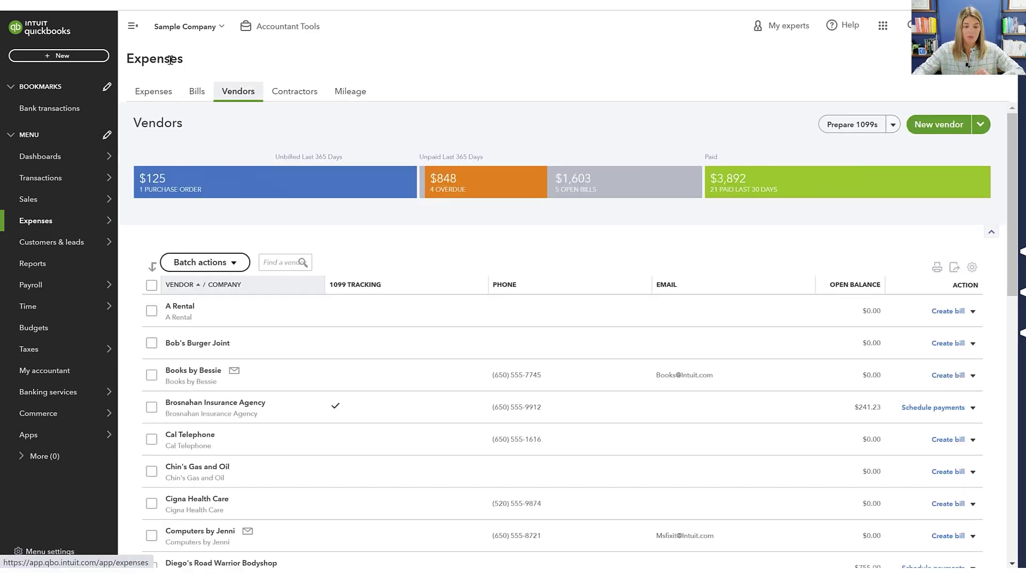
{"action": "left_click", "coordinate": [197, 92]}
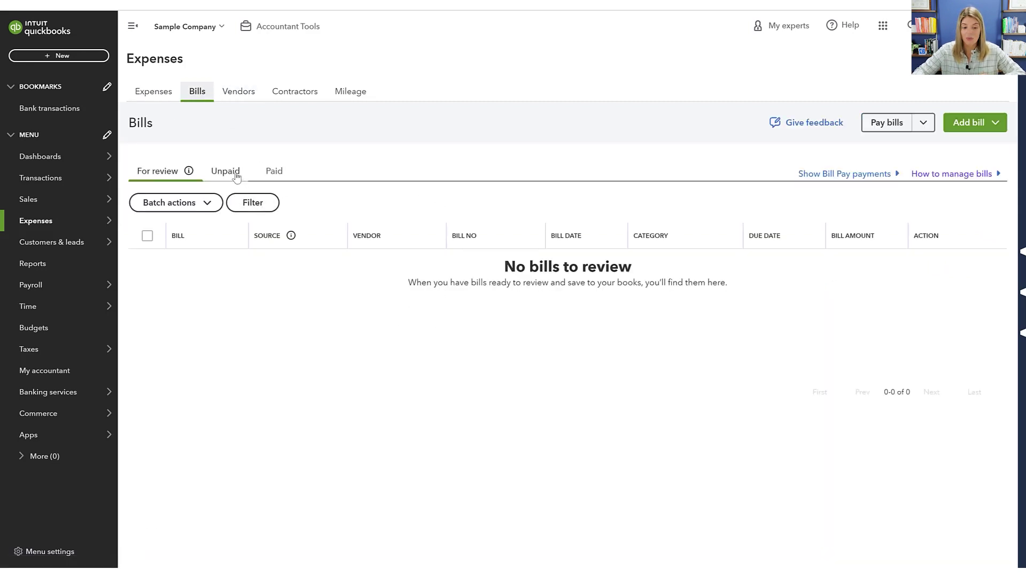
{"action": "left_click", "coordinate": [220, 176]}
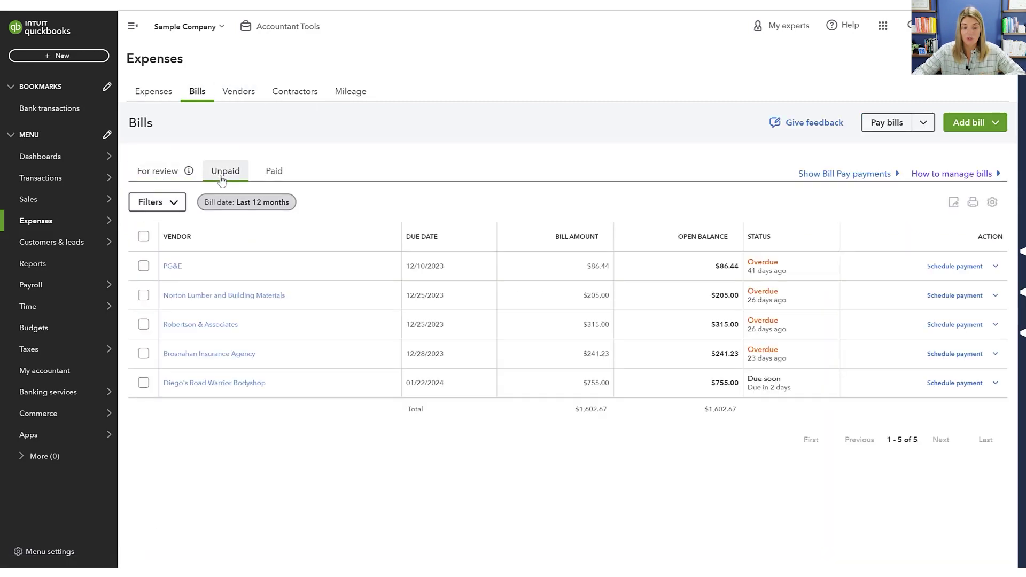
{"action": "left_click", "coordinate": [271, 179]}
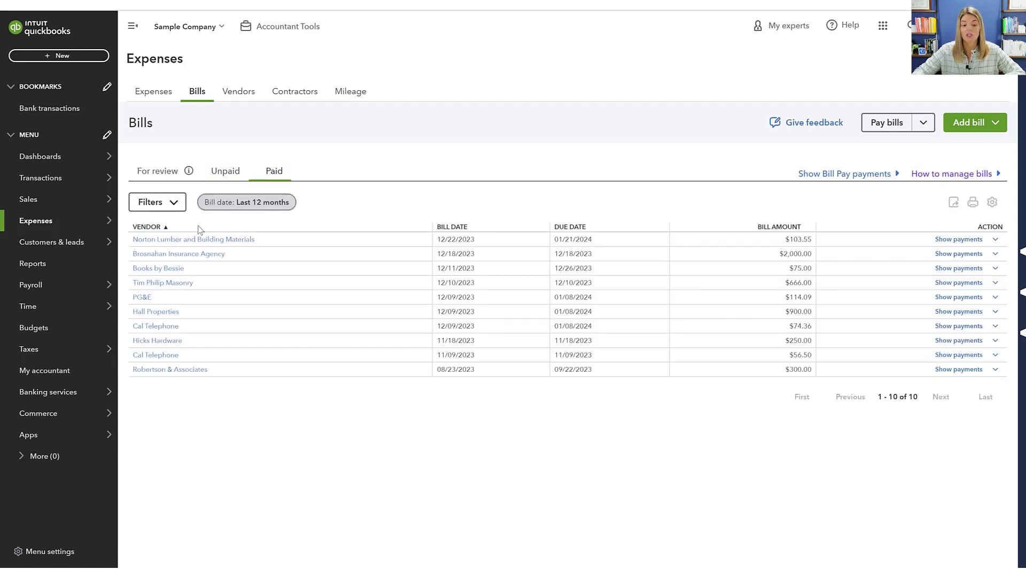
- Return to the vendor list and look through the vendors' open balances
{"action": "left_click", "coordinate": [250, 94]}
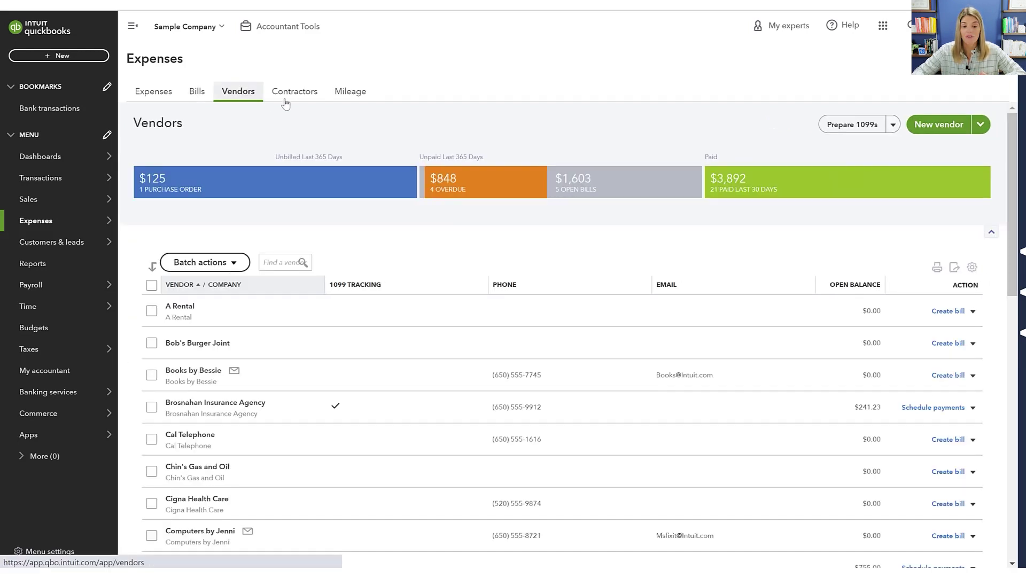
{"action": "scroll", "coordinate": [363, 299], "scroll_direction": "down", "scroll_amount": 3}
{"action": "scroll", "coordinate": [366, 307], "scroll_direction": "down", "scroll_amount": 5}
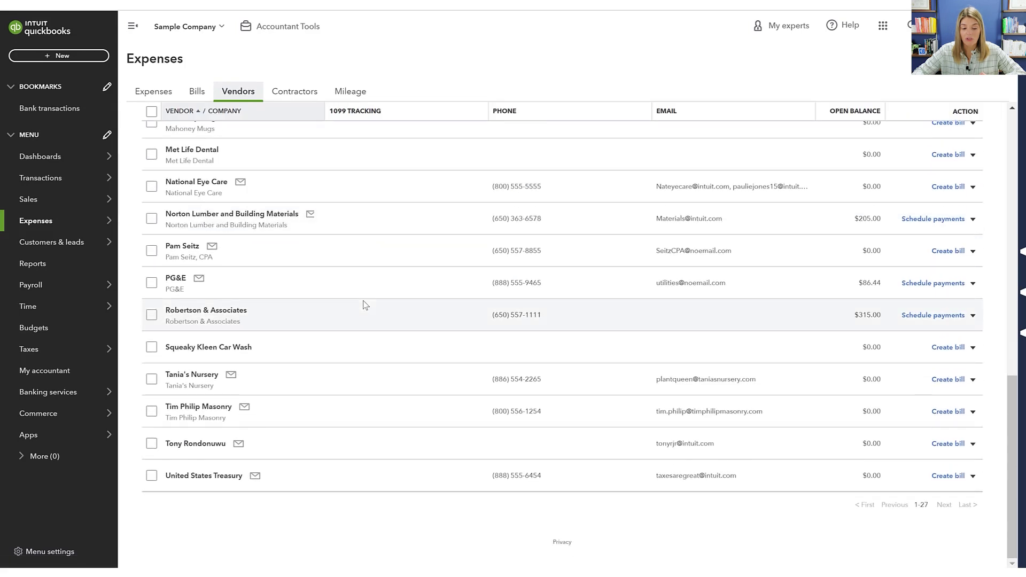
{"action": "scroll", "coordinate": [362, 304], "scroll_direction": "up", "scroll_amount": 10}
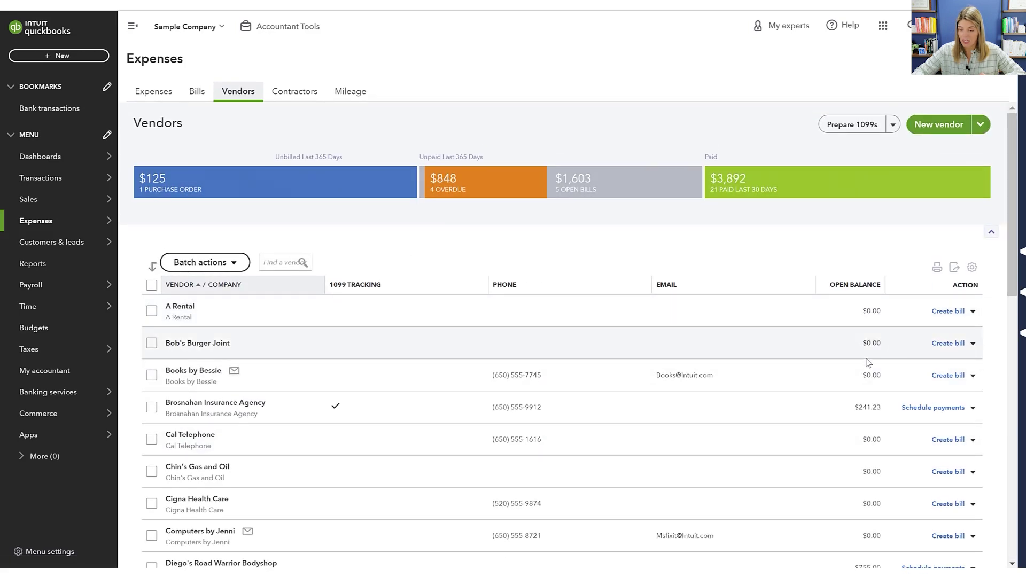
{"action": "scroll", "coordinate": [858, 347], "scroll_direction": "down", "scroll_amount": 8}
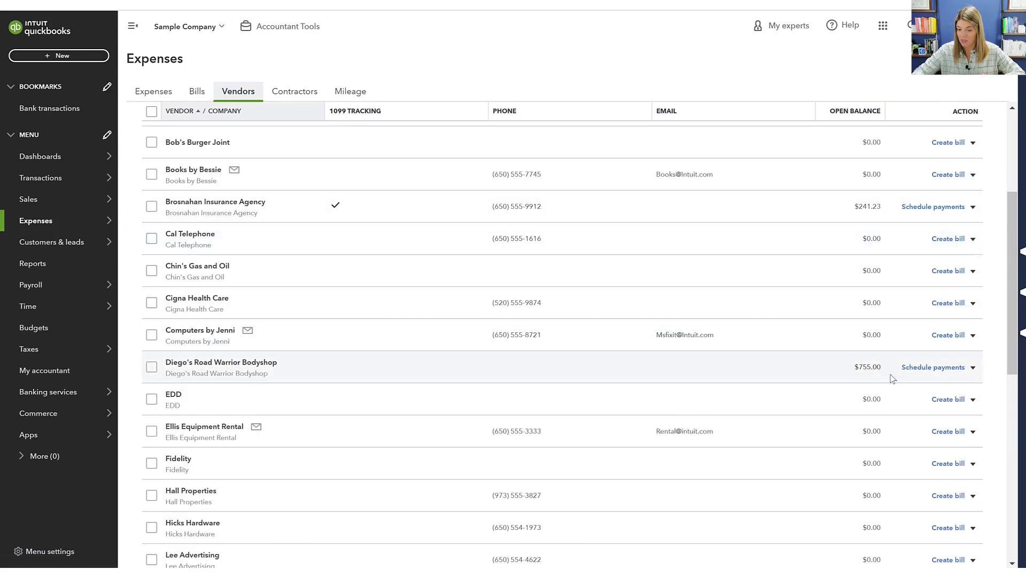
- Open a blank new vendor form and review its contact, address, notes, ACH payments and additional info sections
{"action": "scroll", "coordinate": [903, 454], "scroll_direction": "down", "scroll_amount": 5}
{"action": "scroll", "coordinate": [903, 454], "scroll_direction": "up", "scroll_amount": 10}
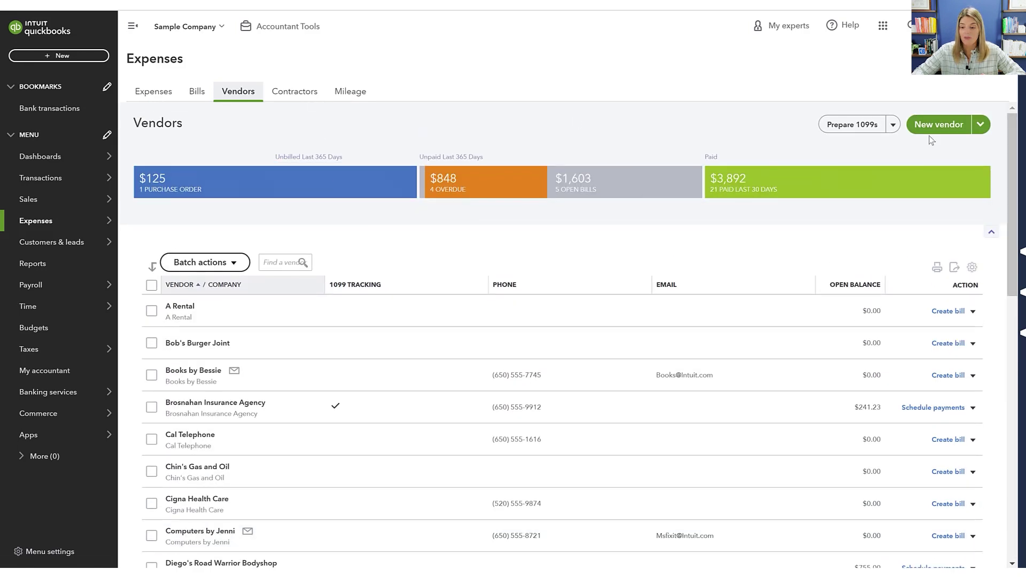
{"action": "left_click", "coordinate": [939, 125]}
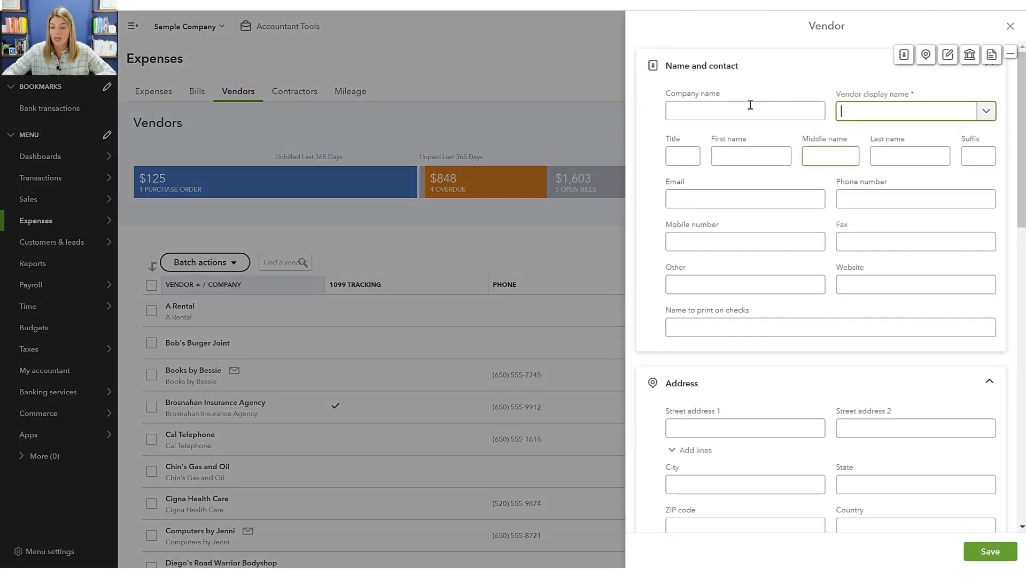
{"action": "scroll", "coordinate": [739, 241], "scroll_direction": "down", "scroll_amount": 1}
{"action": "scroll", "coordinate": [740, 274], "scroll_direction": "down", "scroll_amount": 9}
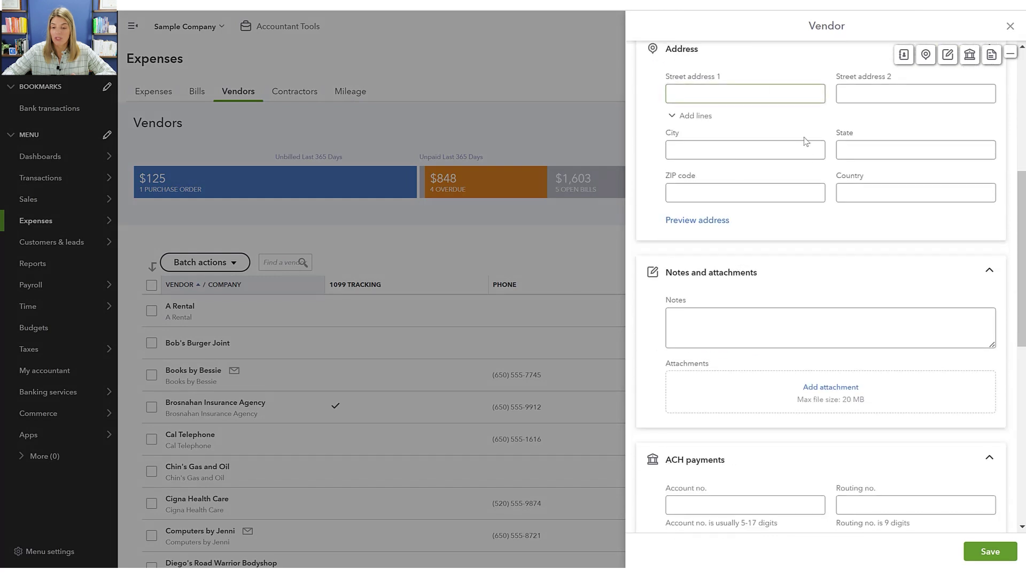
{"action": "left_click", "coordinate": [841, 304]}
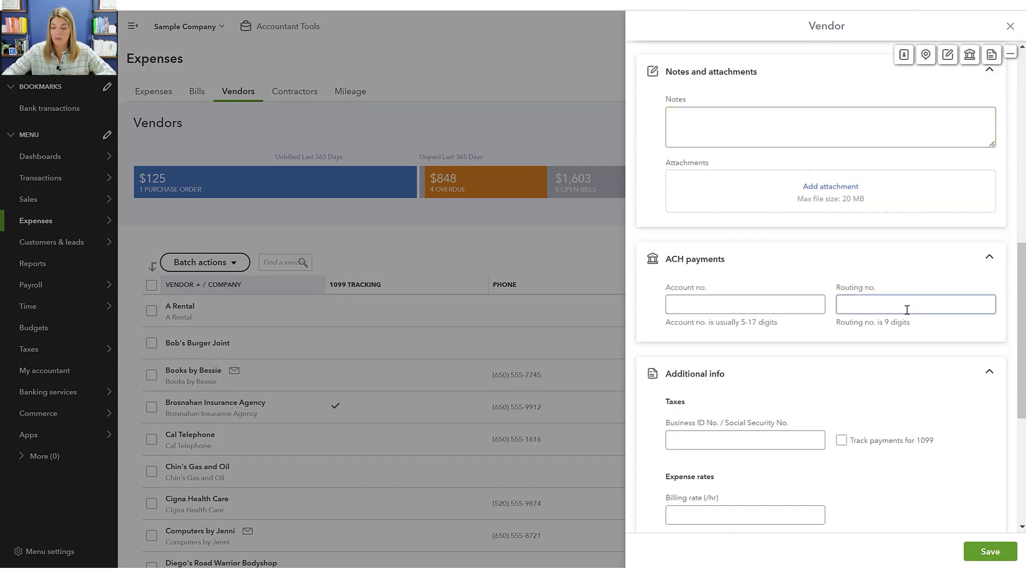
{"action": "scroll", "coordinate": [933, 300], "scroll_direction": "down", "scroll_amount": 3}
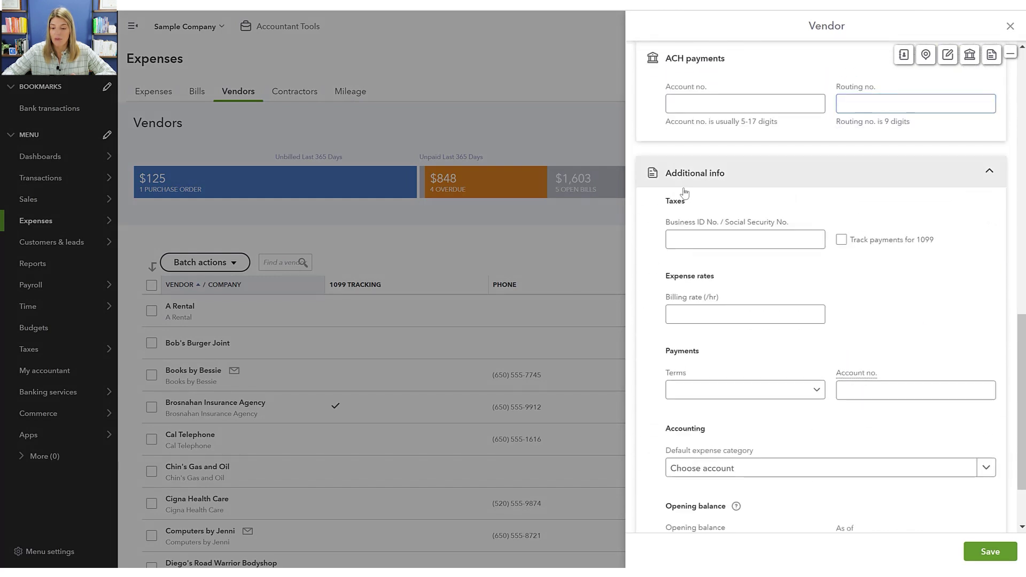
{"action": "left_click", "coordinate": [672, 239]}
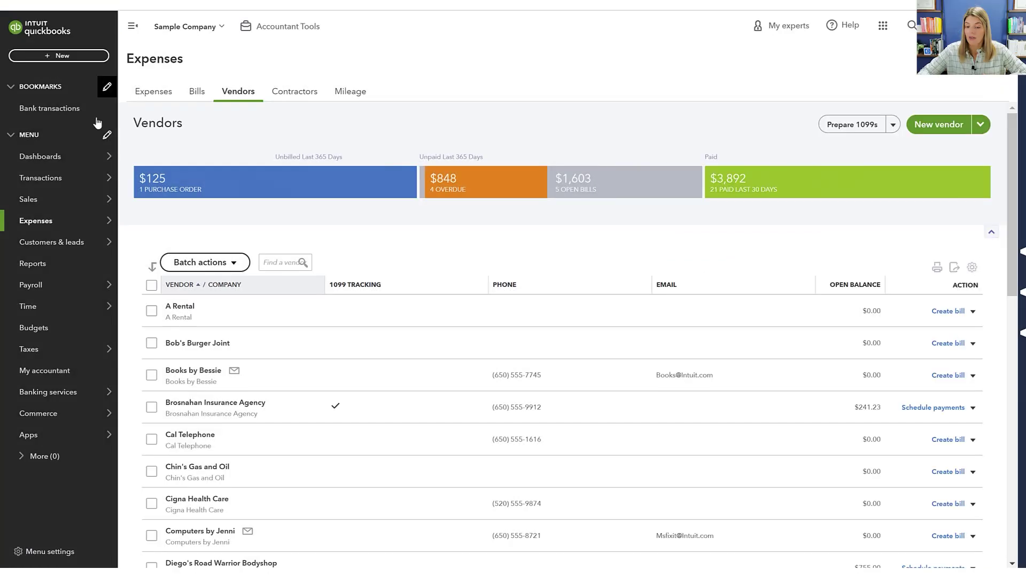
- View the contractors list and open the form for adding a contractor, closing it without entering anything
{"action": "mouse_move", "coordinate": [98, 224]}
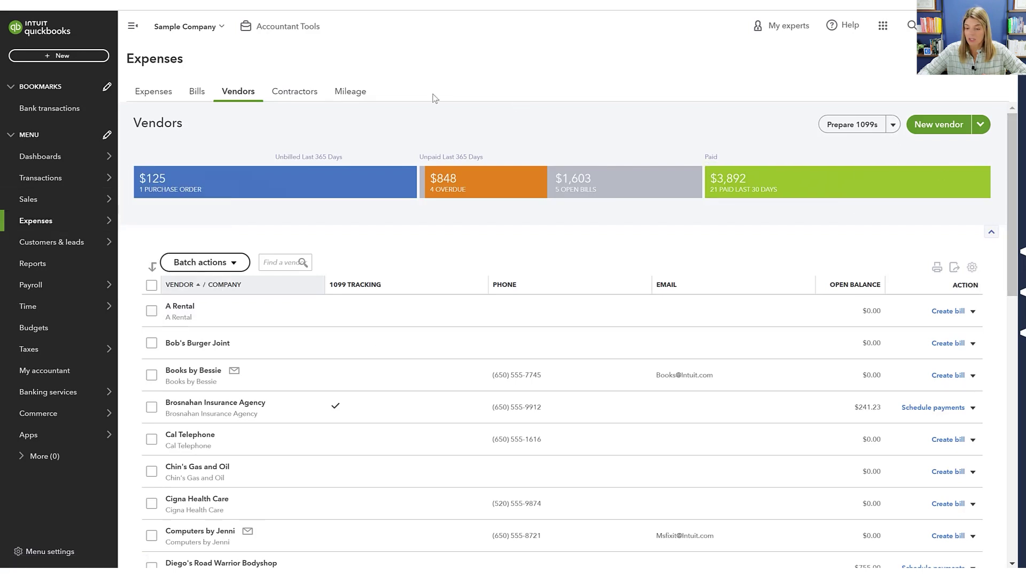
{"action": "left_click", "coordinate": [294, 91]}
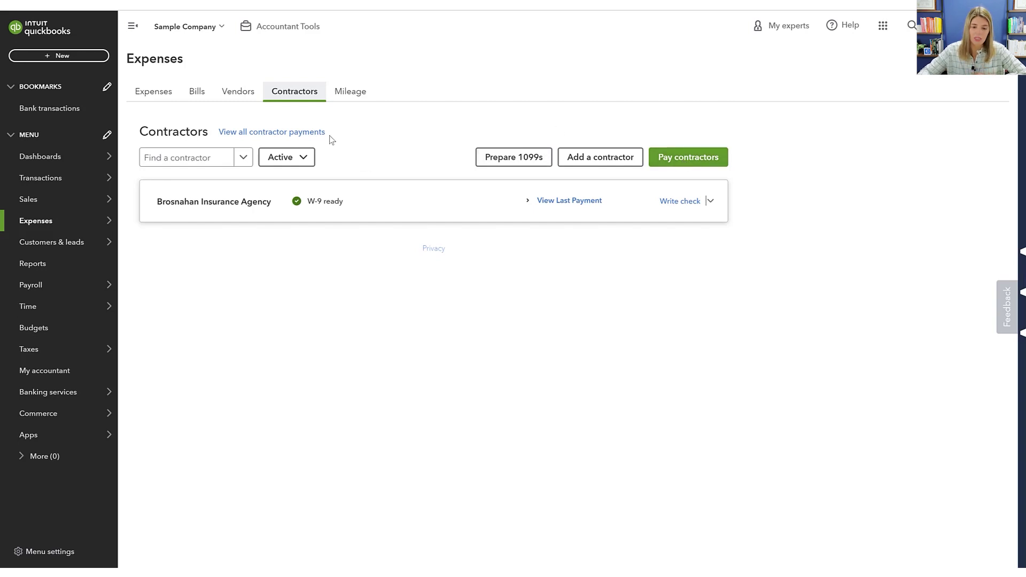
{"action": "left_click", "coordinate": [606, 161]}
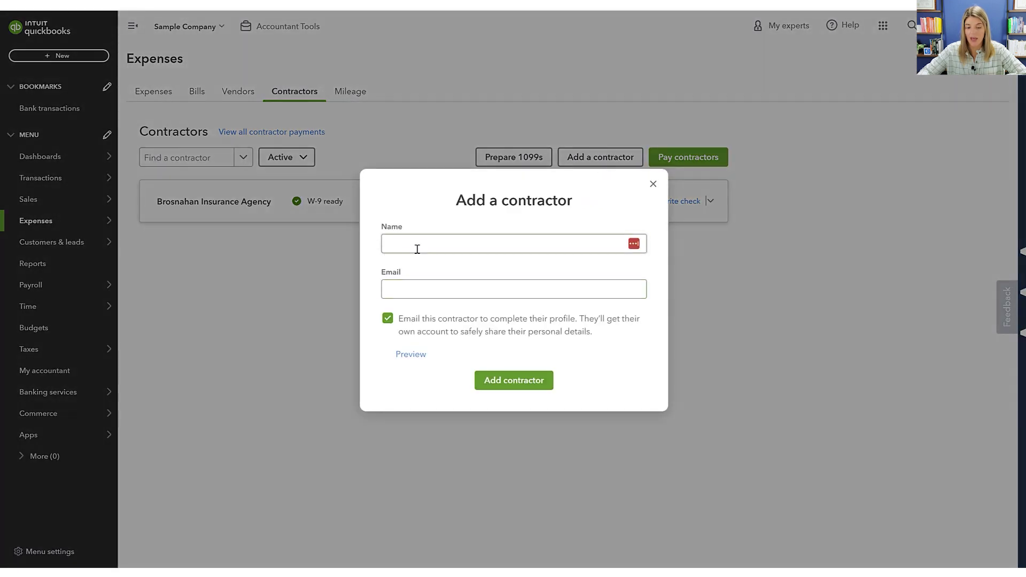
{"action": "left_click", "coordinate": [653, 186]}
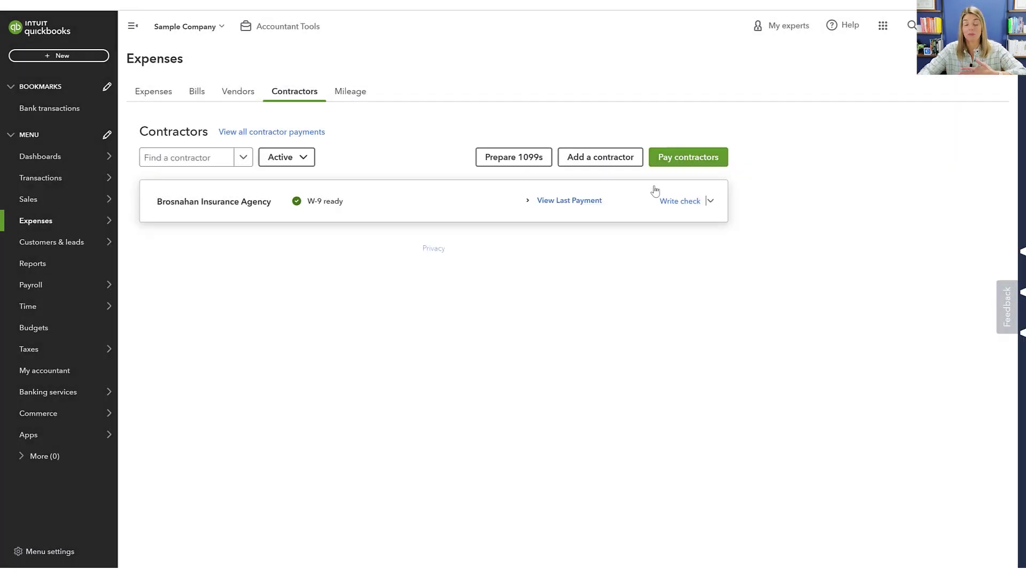
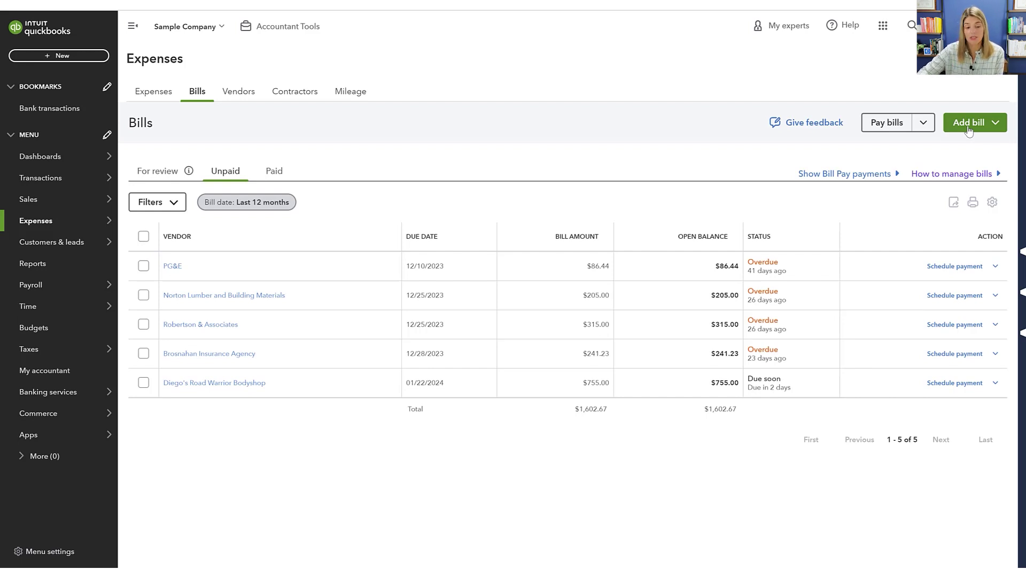
- Inspect the dialog for uploading a bill from the computer, and check the bills for review and the unpaid bills
{"action": "left_click", "coordinate": [967, 130]}
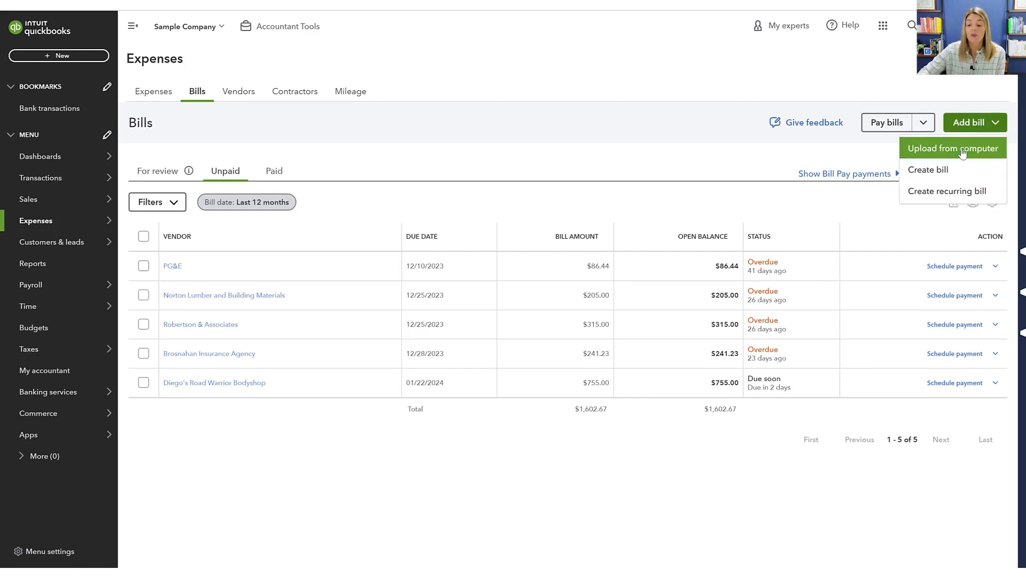
{"action": "left_click", "coordinate": [962, 153]}
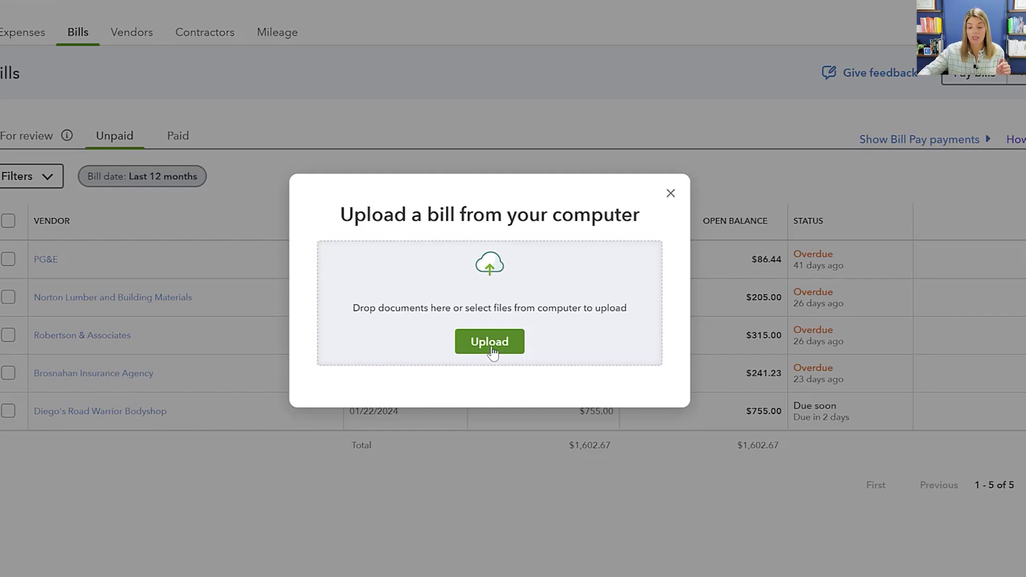
{"action": "left_click", "coordinate": [671, 193]}
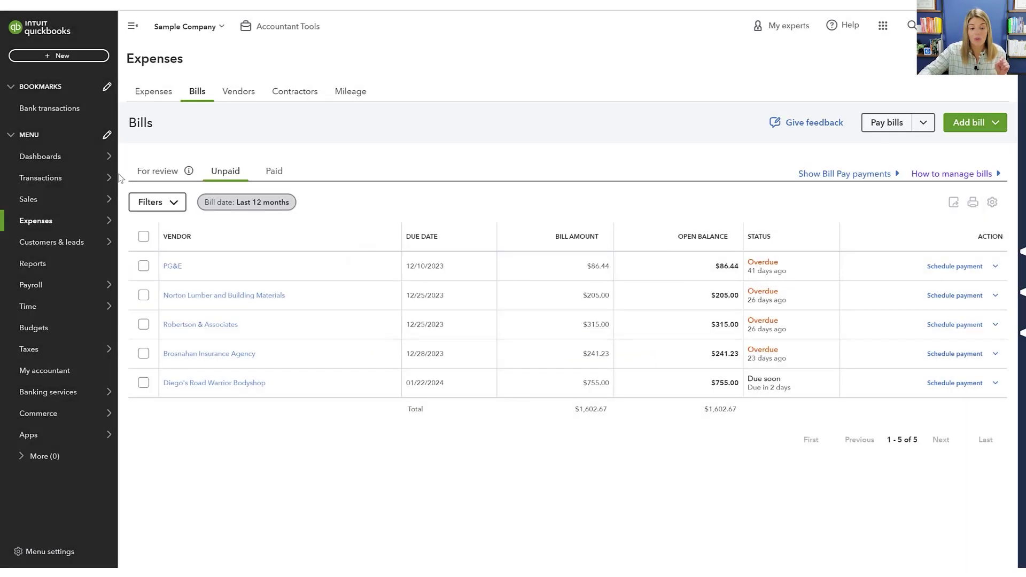
{"action": "left_click", "coordinate": [140, 172]}
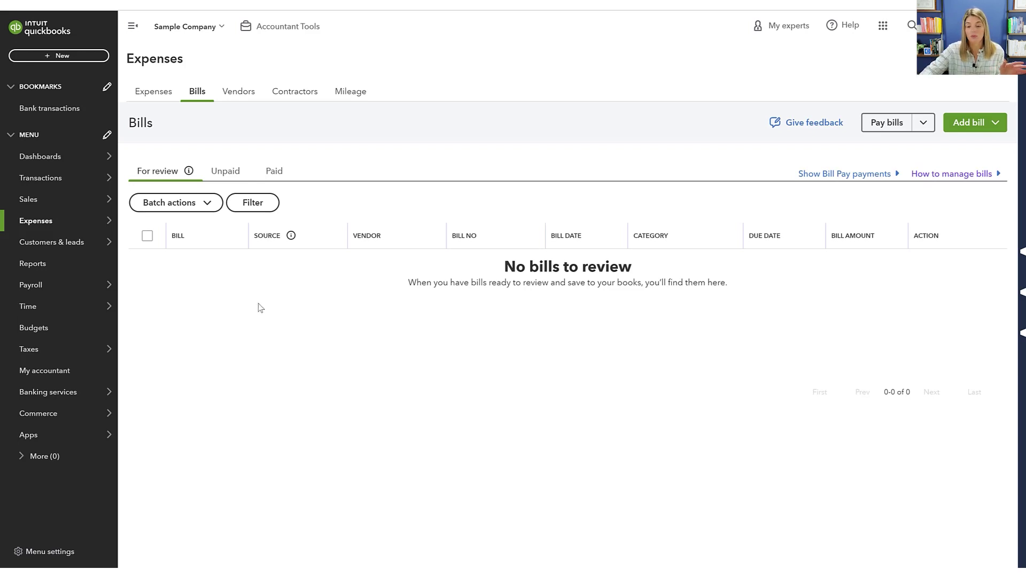
{"action": "left_click", "coordinate": [227, 173]}
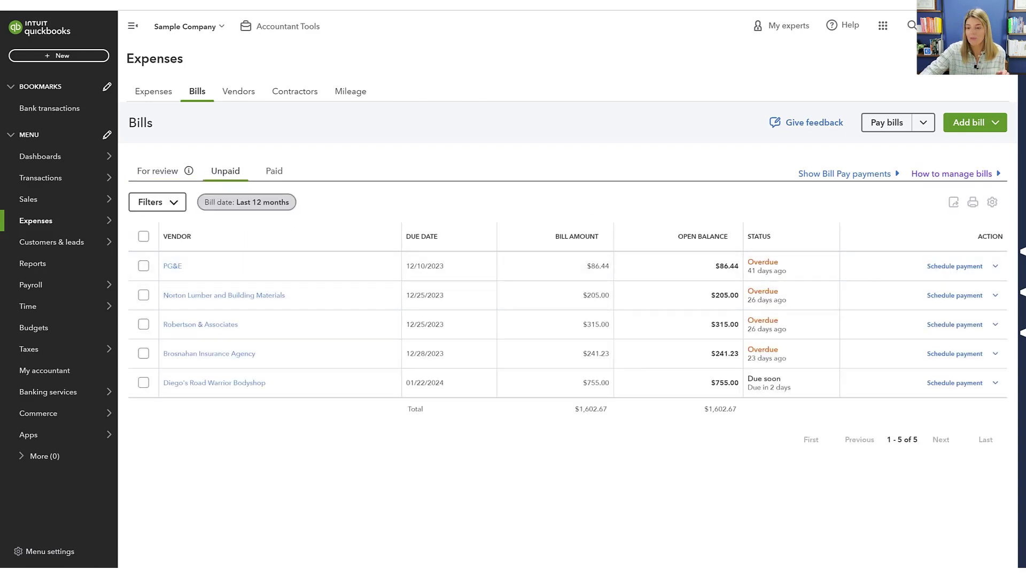
- Start a new bill for the vendor A Rental and set its terms to Net 30
{"action": "left_click", "coordinate": [996, 124]}
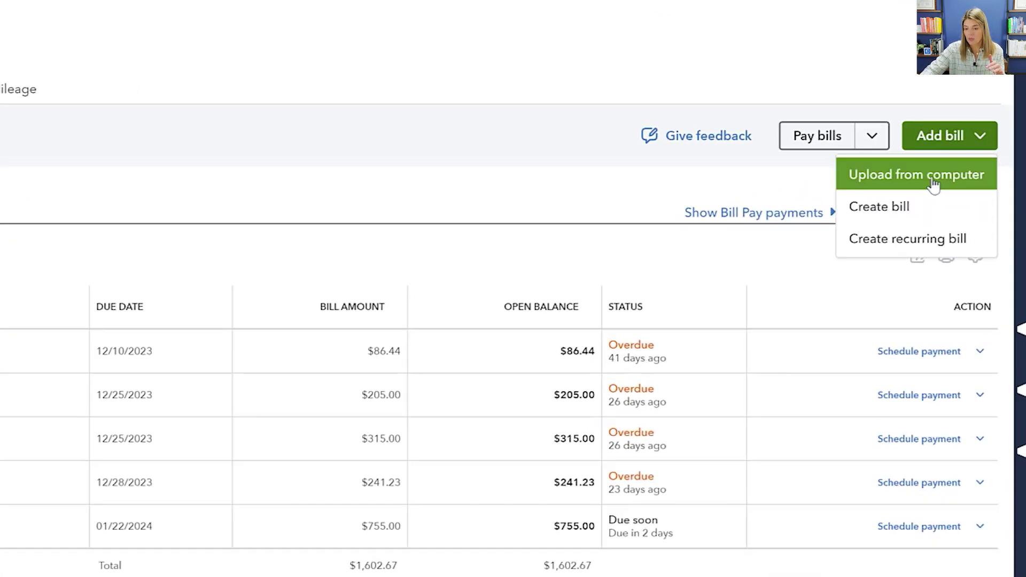
{"action": "left_click", "coordinate": [926, 212]}
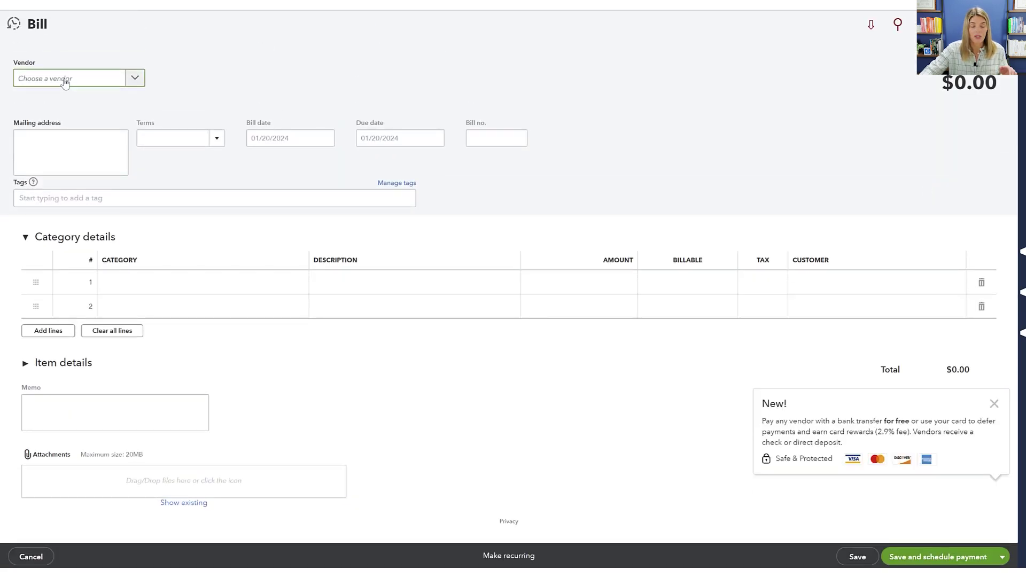
{"action": "left_click", "coordinate": [64, 83]}
{"action": "type", "text": "A"}
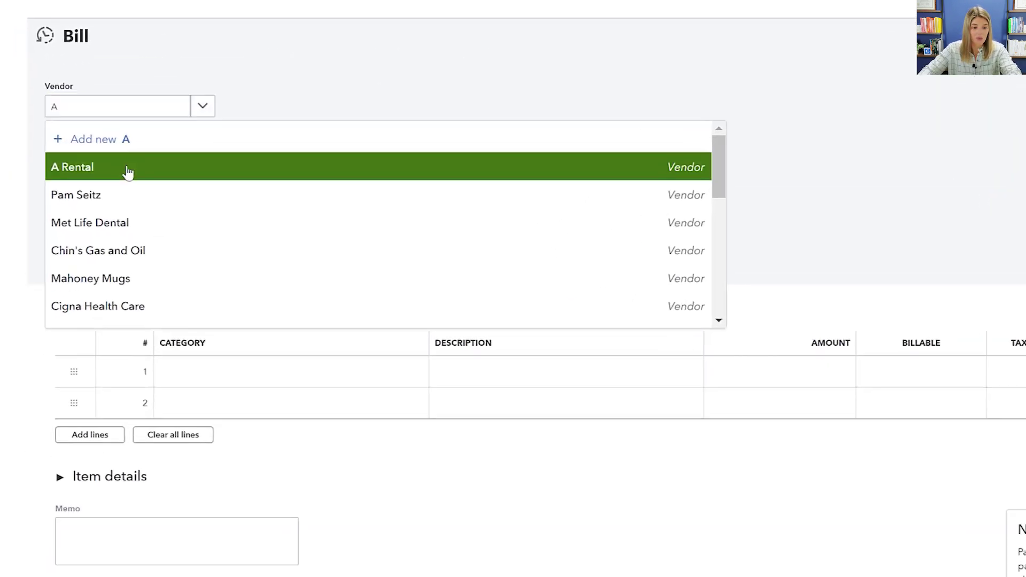
{"action": "left_click", "coordinate": [76, 126]}
{"action": "left_click", "coordinate": [301, 188]}
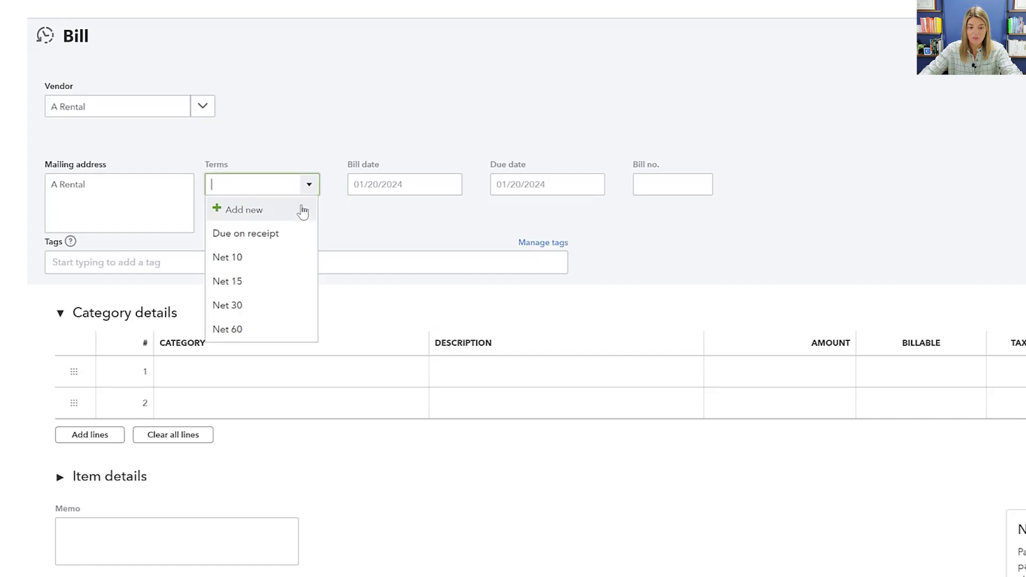
{"action": "left_click", "coordinate": [260, 316]}
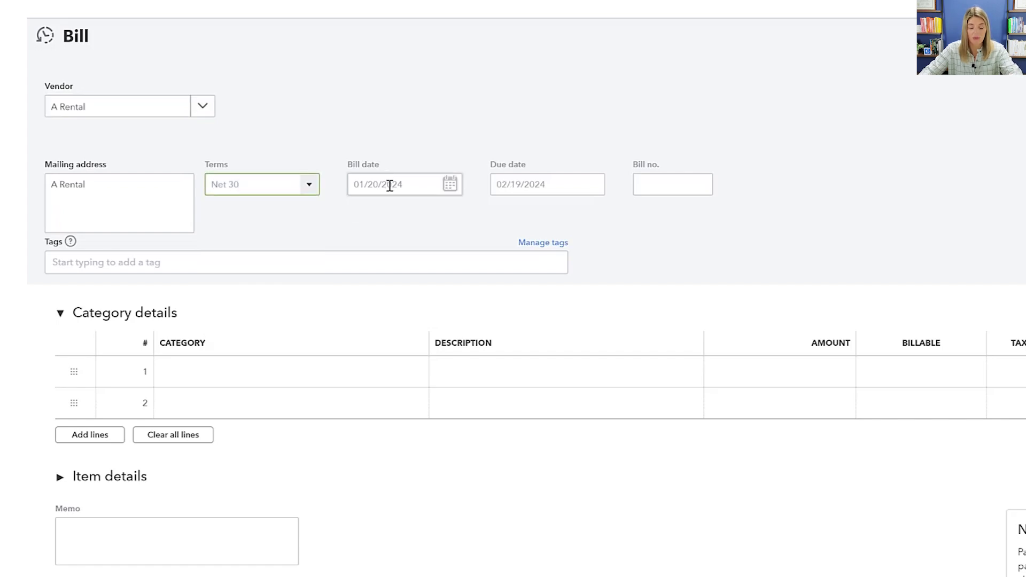
- Check the bill and due dates without changing them, and enter 12345 as the bill number
{"action": "left_click", "coordinate": [450, 186]}
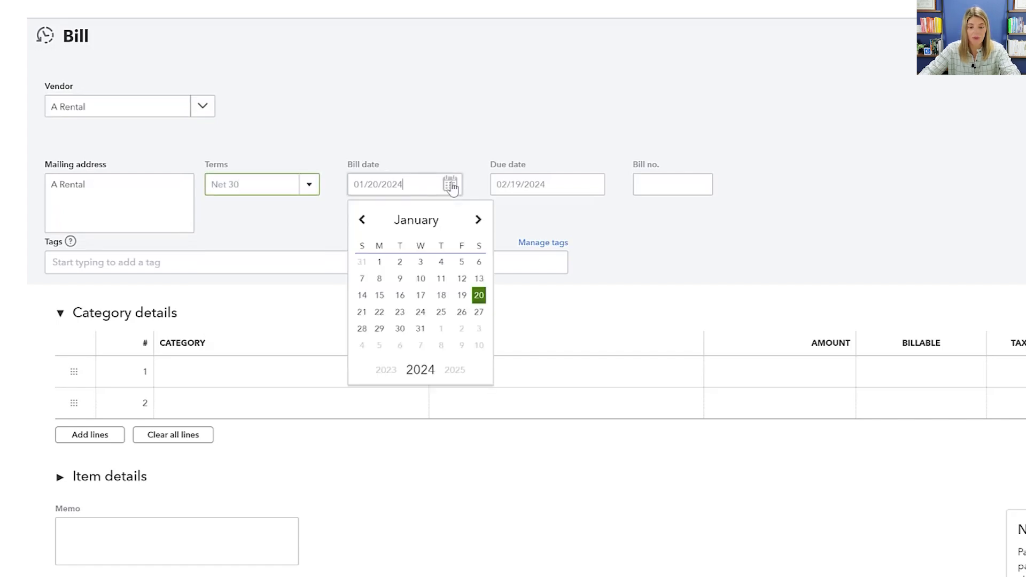
{"action": "left_click", "coordinate": [526, 184]}
{"action": "left_click", "coordinate": [655, 185]}
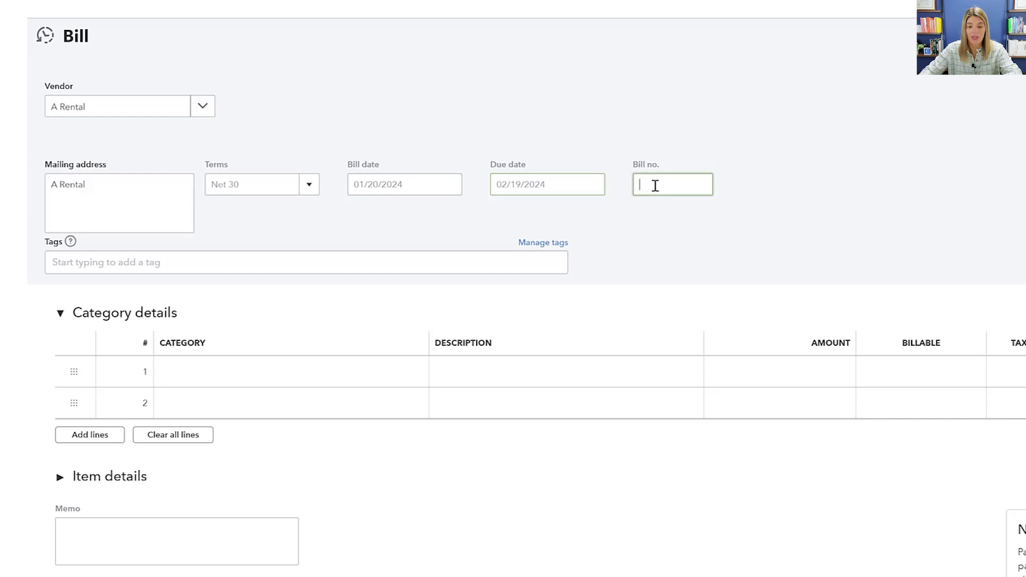
{"action": "type", "text": "12345"}
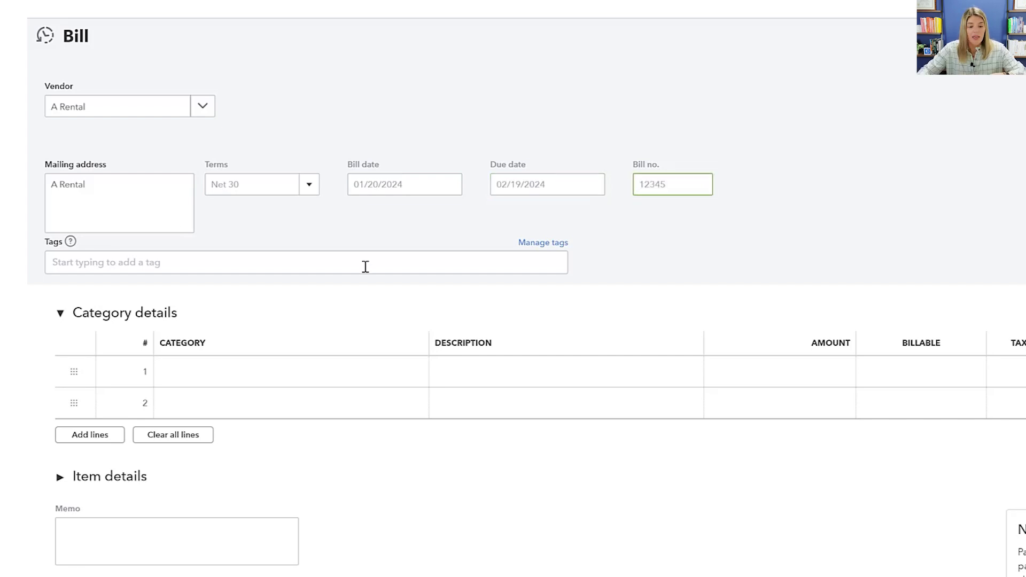
{"action": "left_click", "coordinate": [364, 263]}
- Fill the first category line with Equipment Rental, the customer project as description and an amount of 150, and dismiss the payment promotion
{"action": "left_click", "coordinate": [352, 367]}
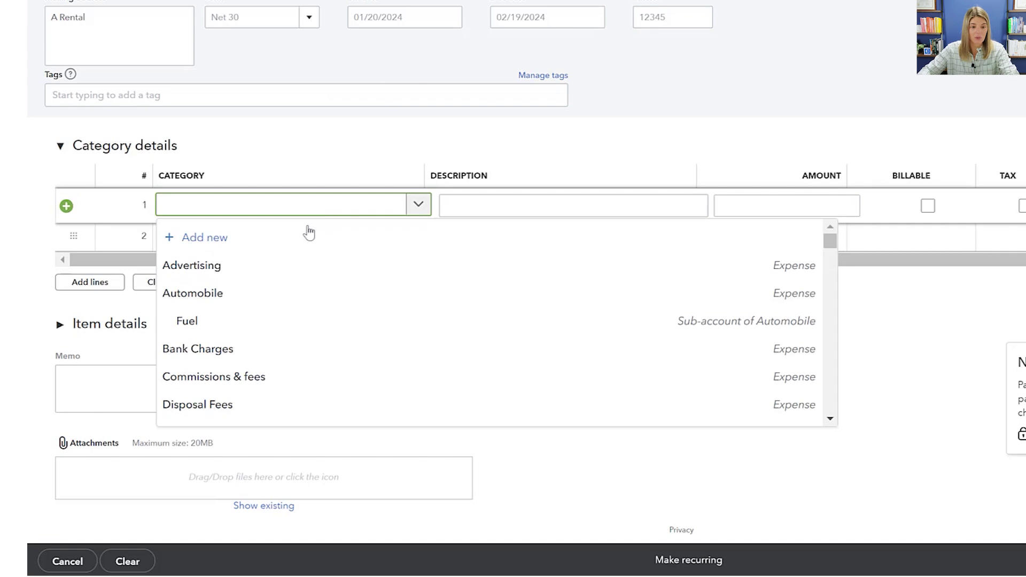
{"action": "type", "text": "rental"}
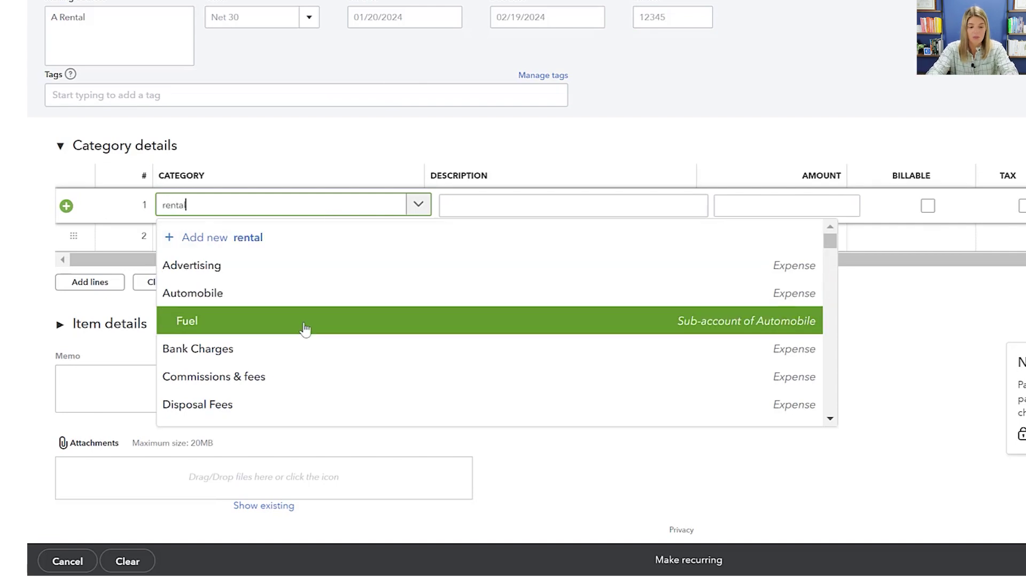
{"action": "left_click", "coordinate": [282, 276]}
{"action": "left_click", "coordinate": [487, 203]}
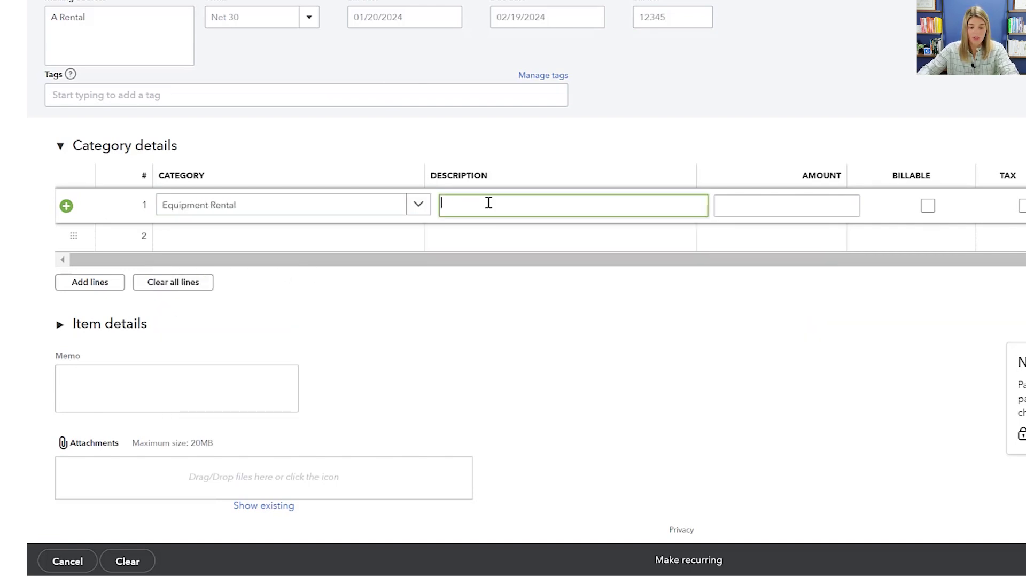
{"action": "type", "text": "smith project"}
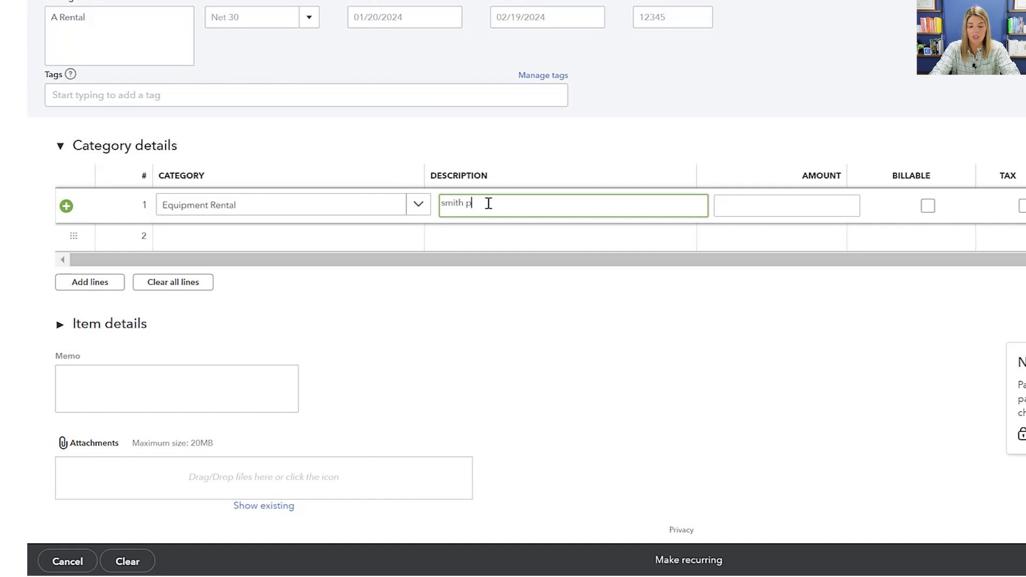
{"action": "left_click", "coordinate": [786, 202]}
{"action": "type", "text": "15"}
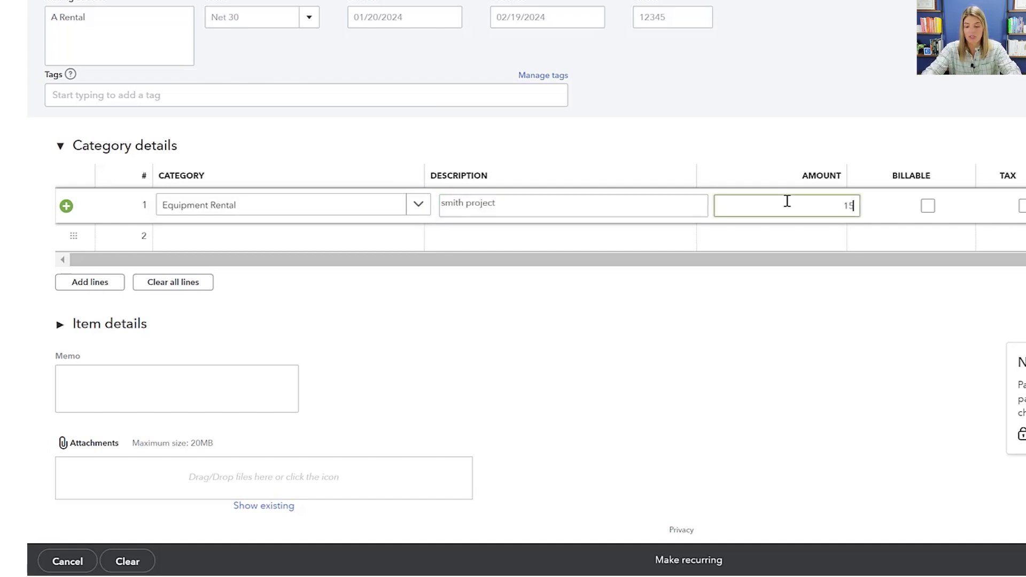
{"action": "type", "text": "0"}
{"action": "left_click", "coordinate": [926, 318]}
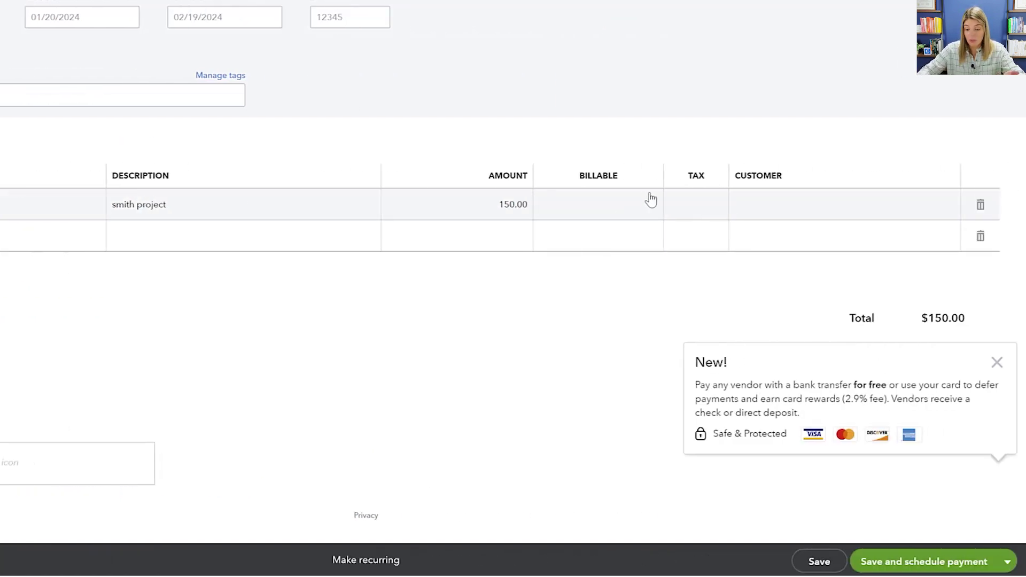
{"action": "left_click", "coordinate": [996, 364]}
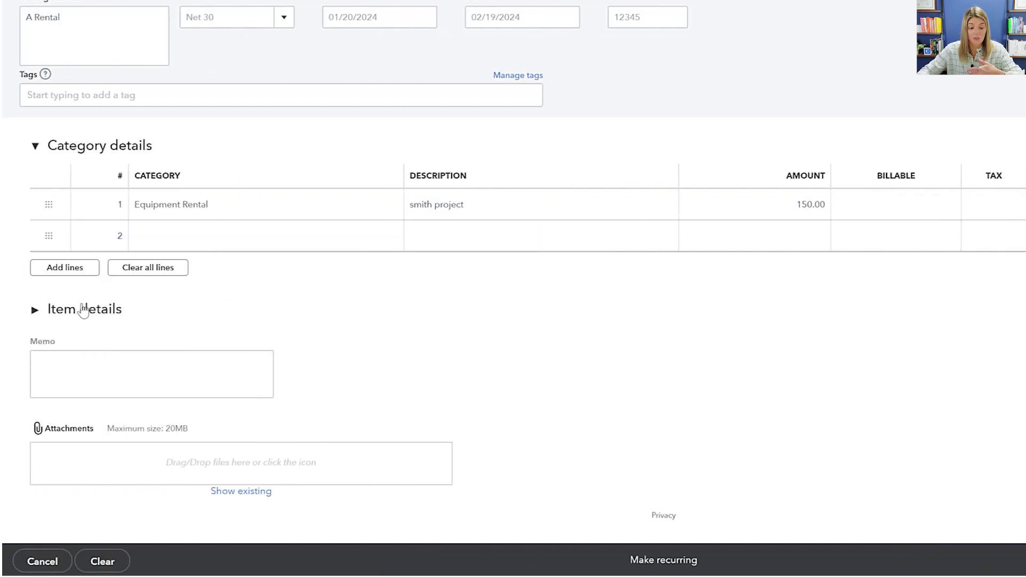
- Look at the bill's item details section, collapse it again, and save and close the bill
{"action": "left_click", "coordinate": [82, 310]}
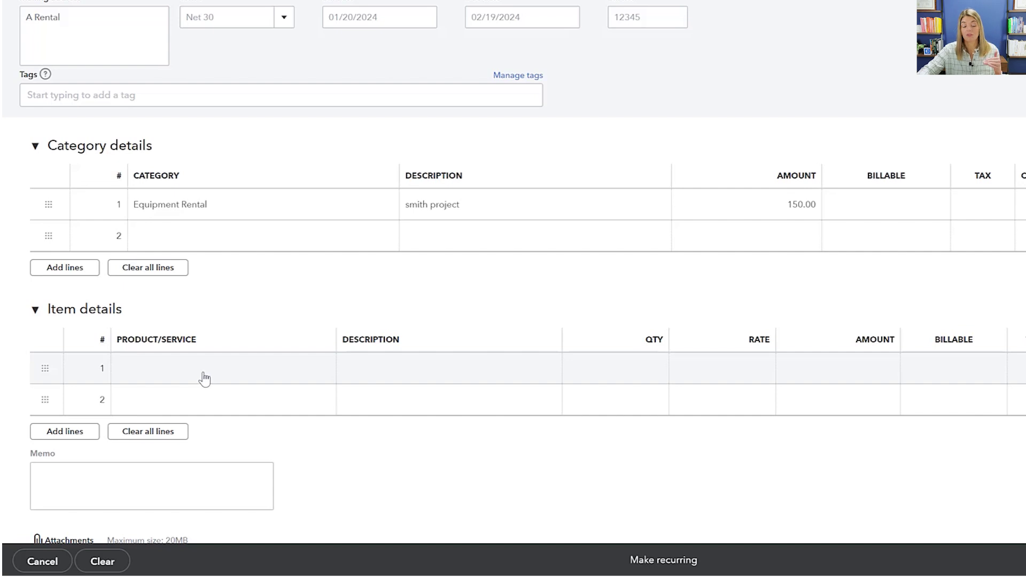
{"action": "left_click", "coordinate": [36, 311]}
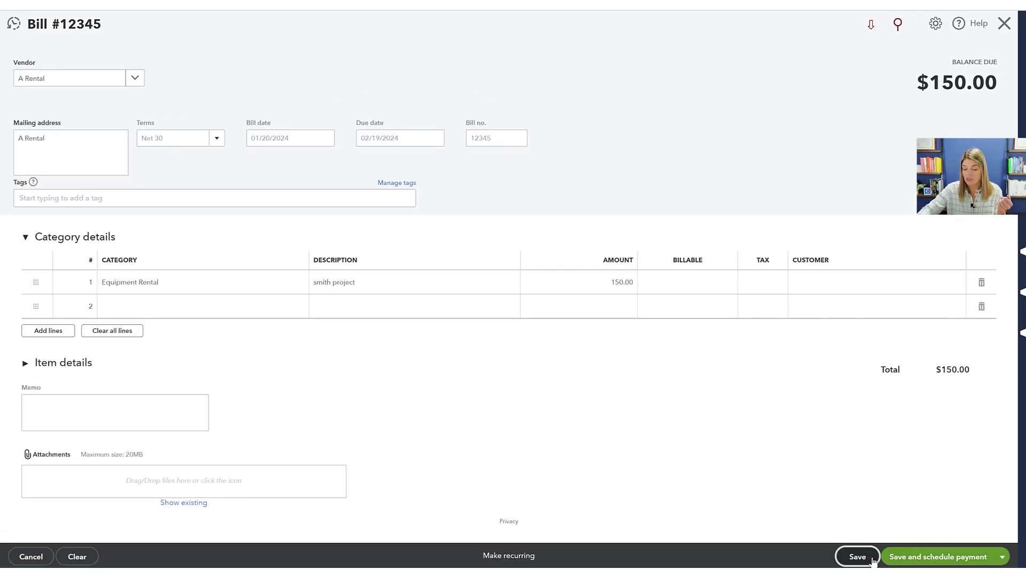
{"action": "left_click", "coordinate": [870, 558]}
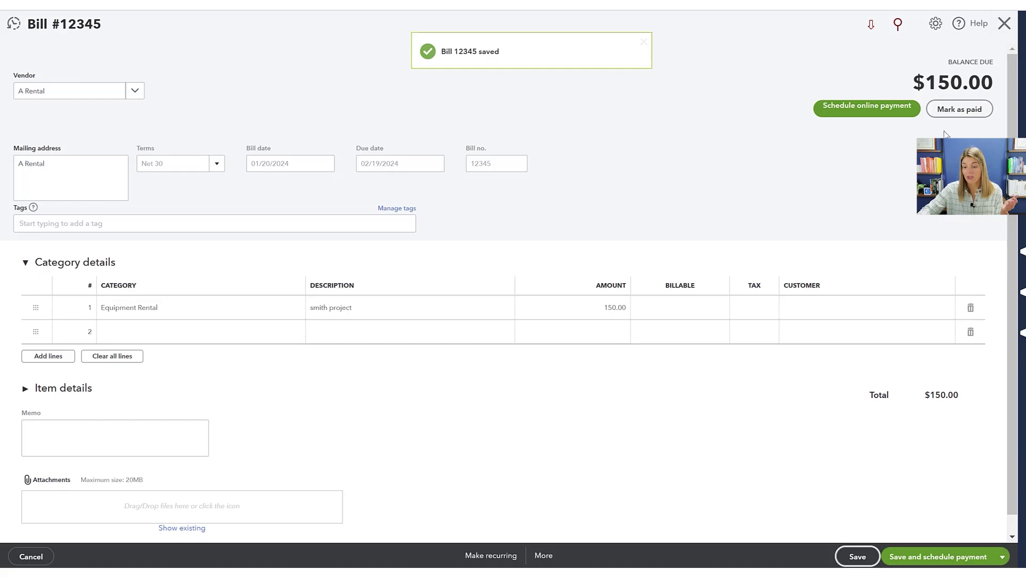
{"action": "left_click", "coordinate": [1002, 25]}
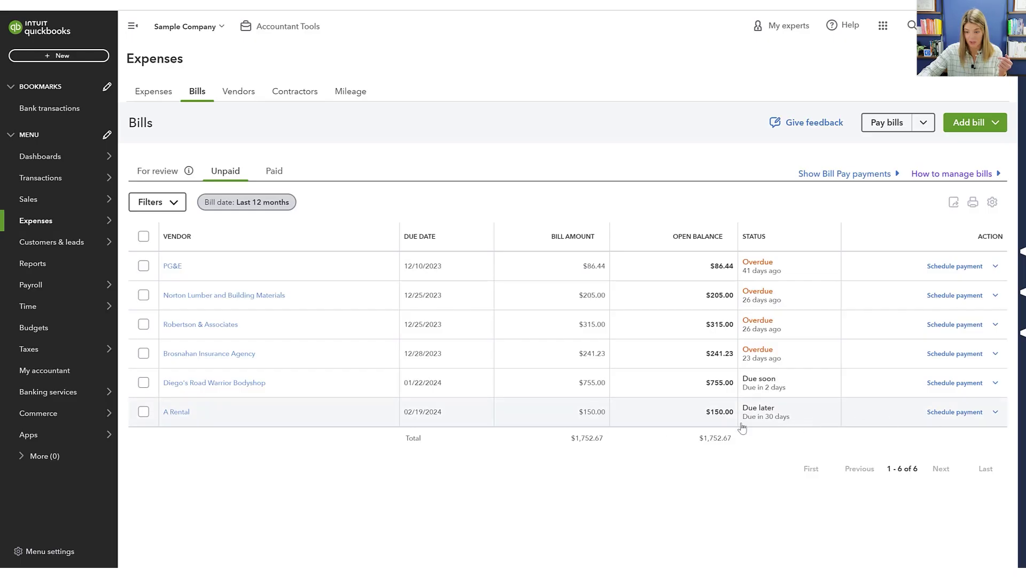
- Open the A Rental bill from the unpaid bills list to view its details, and close it without changes
{"action": "left_click", "coordinate": [995, 412]}
{"action": "left_click", "coordinate": [890, 419]}
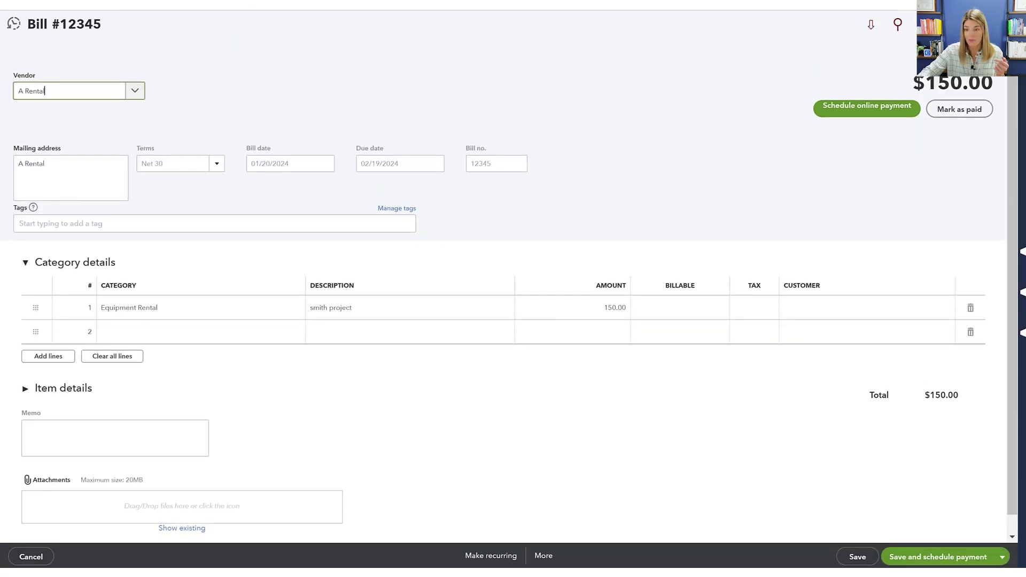
{"action": "left_click", "coordinate": [1011, 24]}
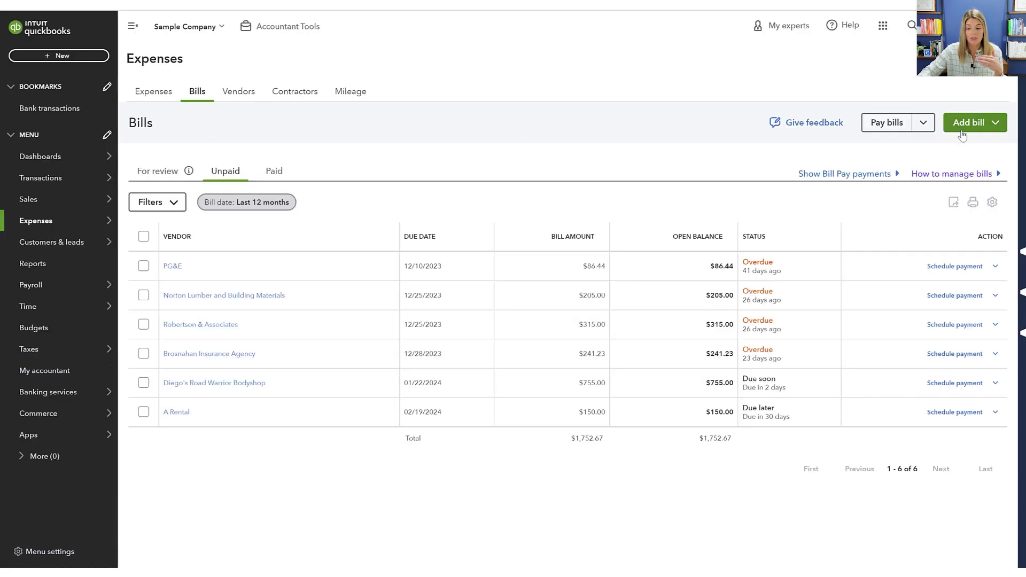
- Start a new recurring bill and set its template name to Bookkeeping
{"action": "left_click", "coordinate": [961, 128]}
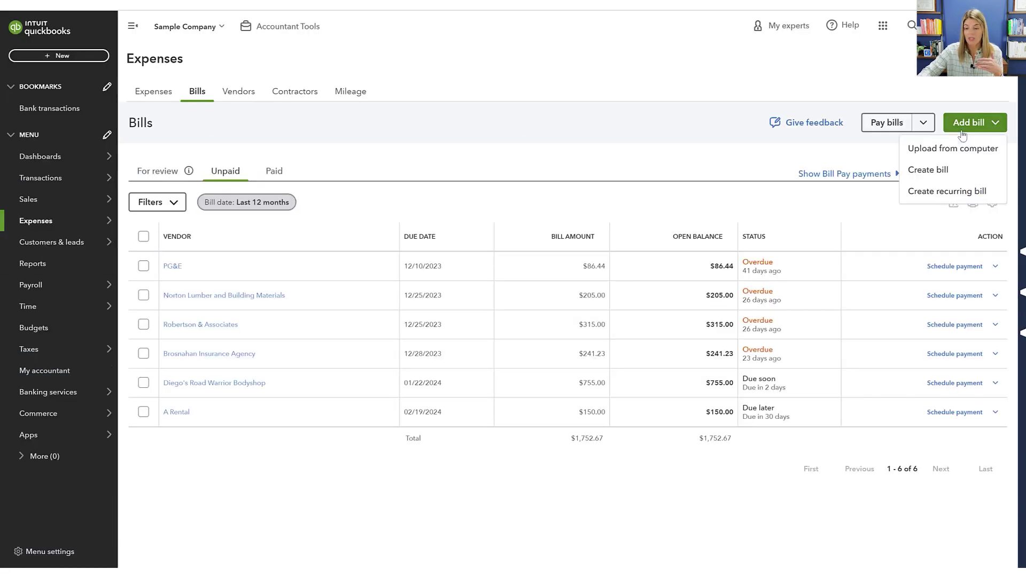
{"action": "left_click", "coordinate": [952, 198]}
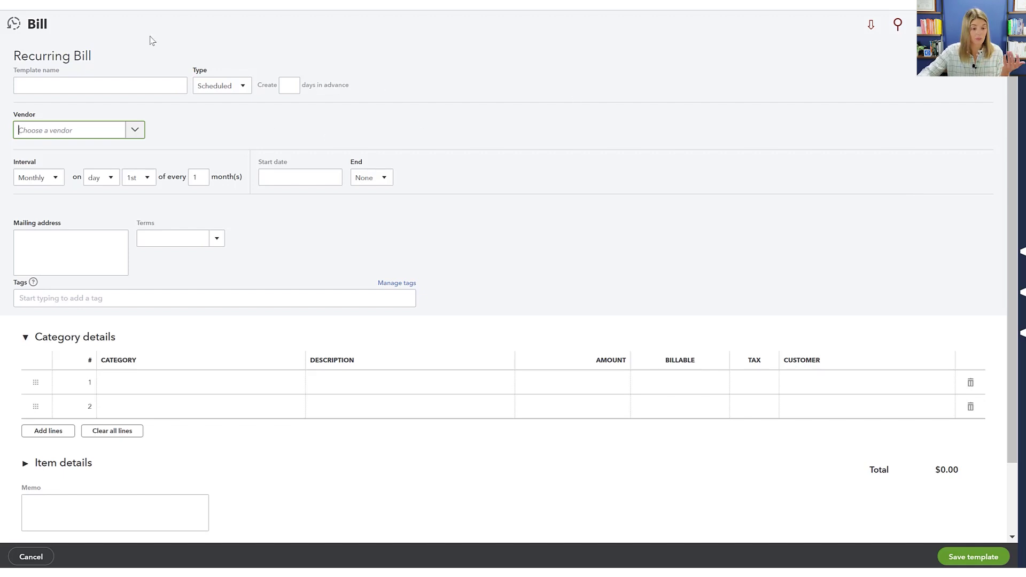
{"action": "left_click", "coordinate": [39, 83]}
{"action": "type", "text": "books"}
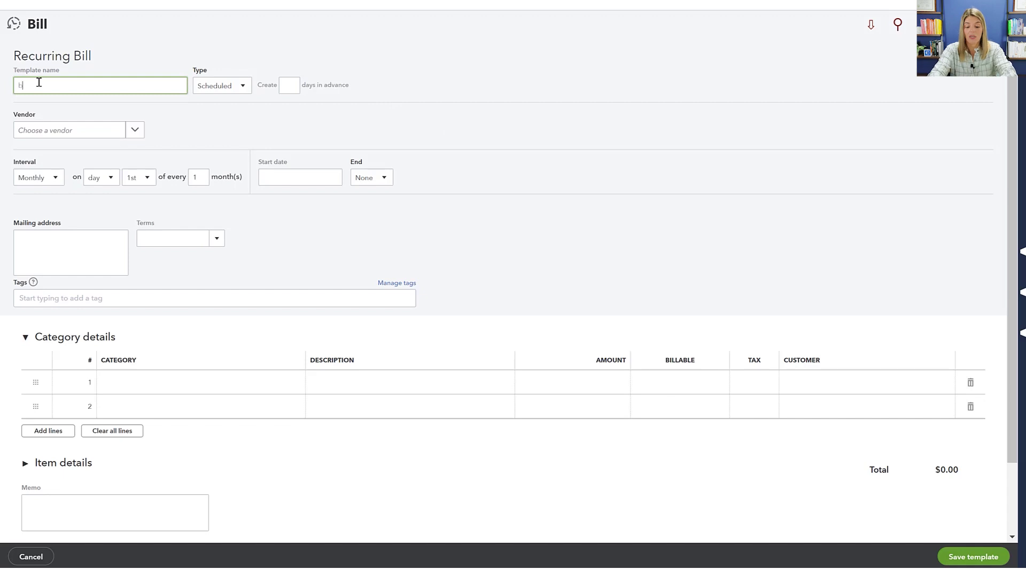
{"action": "left_click_drag", "start_coordinate": [48, 86], "coordinate": [1, 85]}
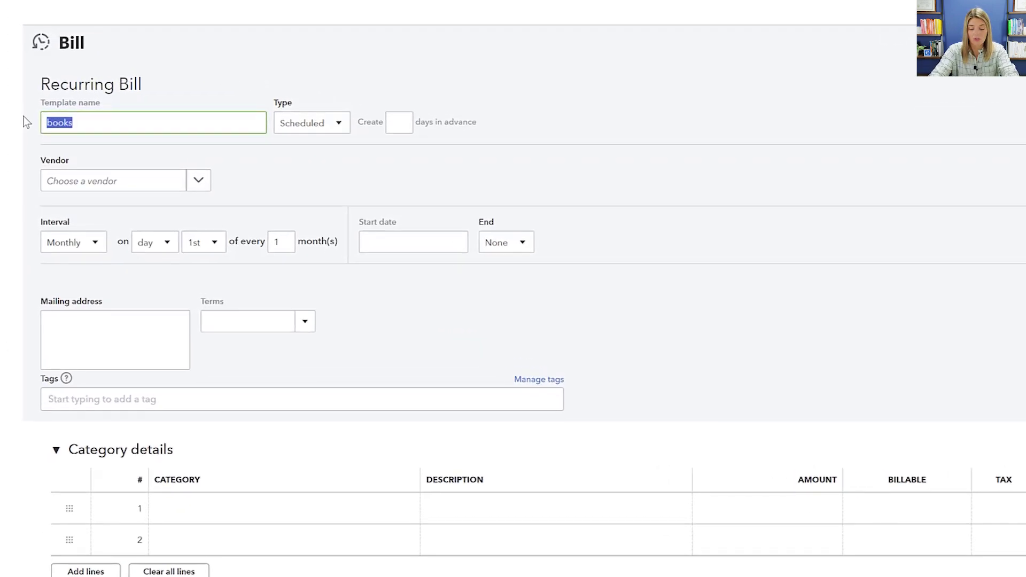
{"action": "type", "text": "Bookkeeping"}
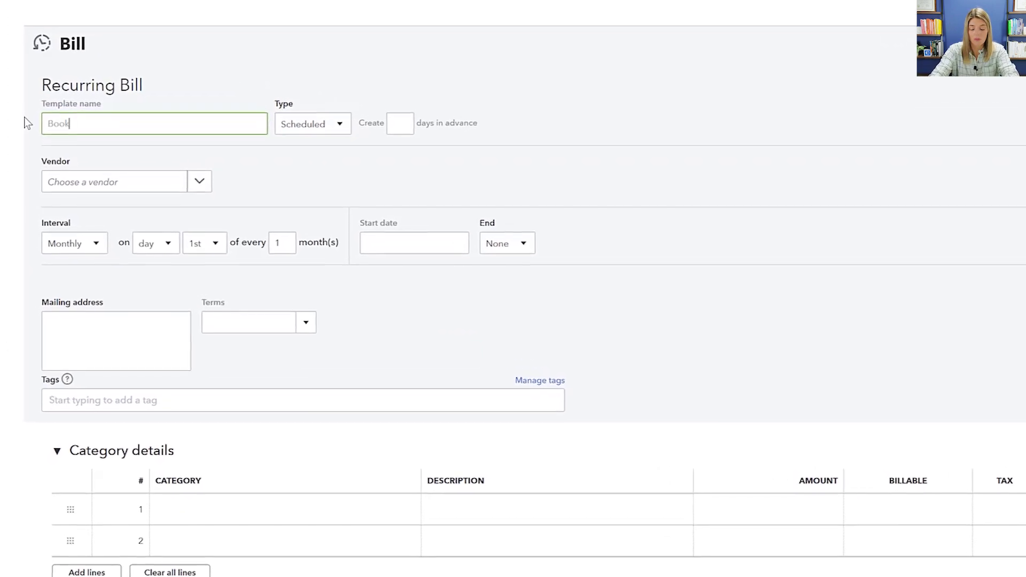
- Choose Books by Bessie as the recurring bill's vendor and set the start date to 02/01/2024
{"action": "left_click", "coordinate": [124, 185]}
{"action": "type", "text": "book"}
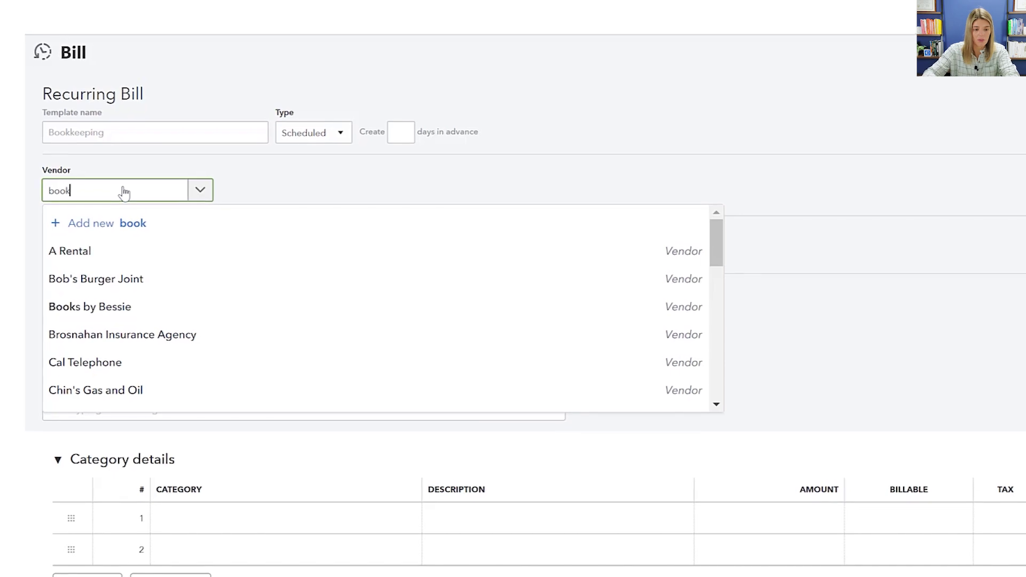
{"action": "left_click", "coordinate": [129, 249]}
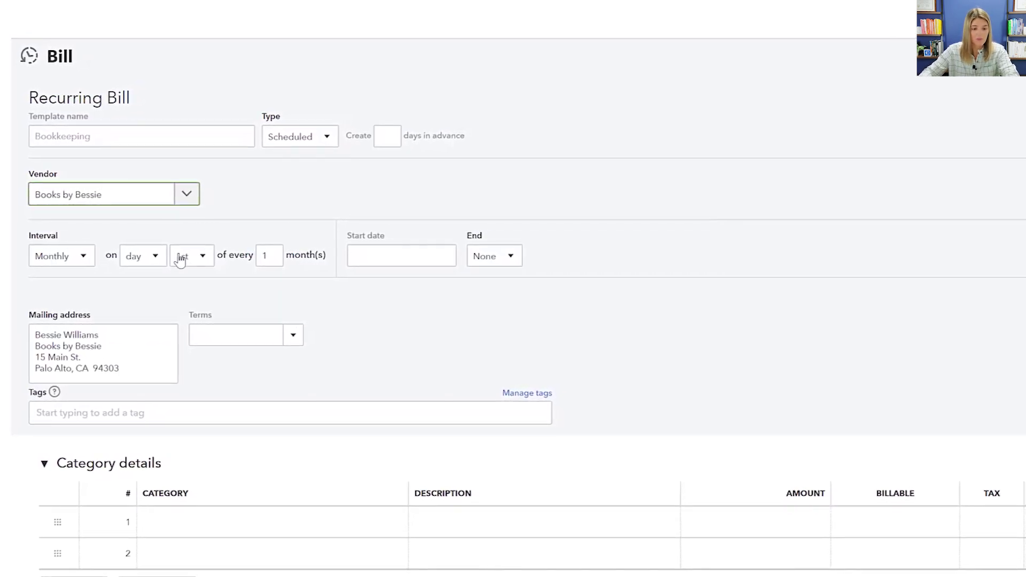
{"action": "left_click", "coordinate": [439, 254]}
{"action": "left_click", "coordinate": [439, 401]}
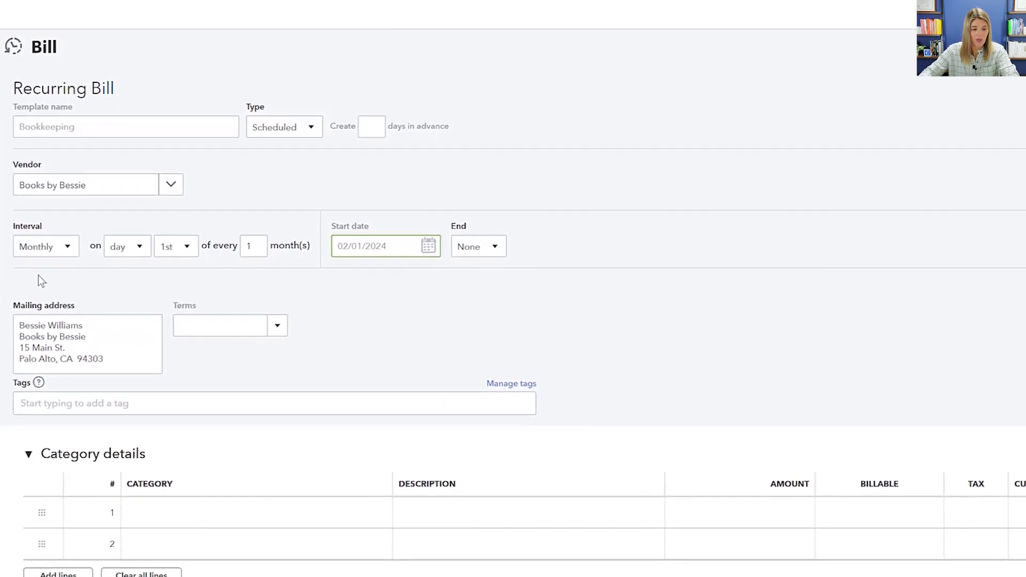
- Set the recurring bill's payment terms to Due on receipt
{"action": "left_click", "coordinate": [275, 327]}
{"action": "left_click", "coordinate": [275, 323]}
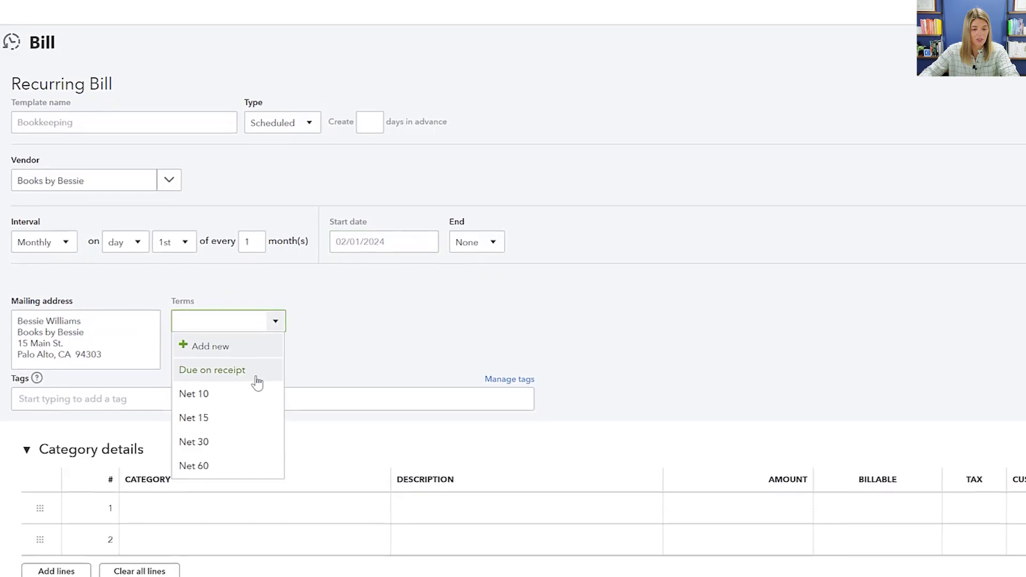
{"action": "left_click", "coordinate": [252, 369]}
- Fill the first category line with Legal & Professional Fees:Accounting, the description monthly bookkeeping and an amount of 250, and save the template
{"action": "left_click", "coordinate": [264, 365]}
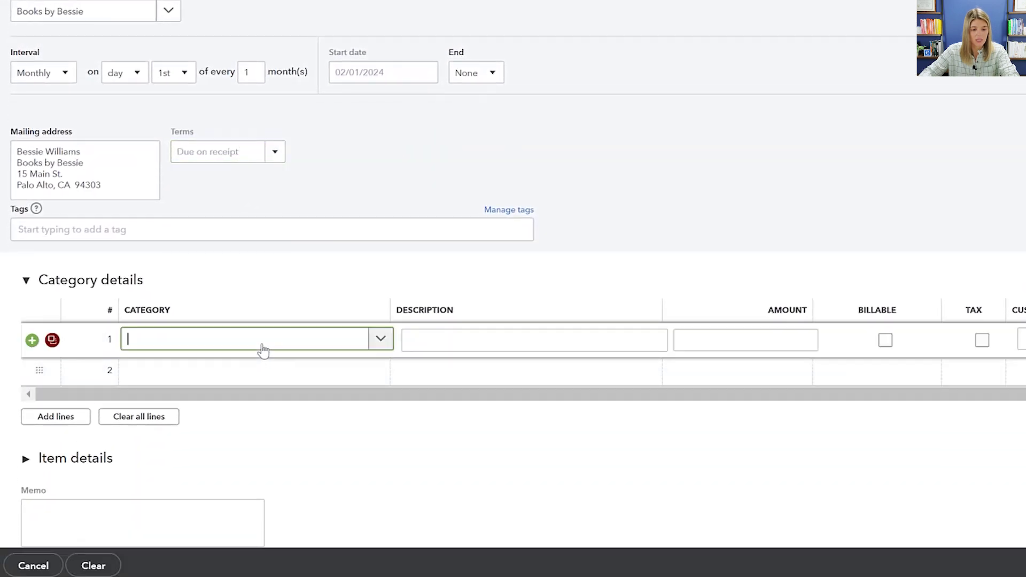
{"action": "type", "text": "acc"}
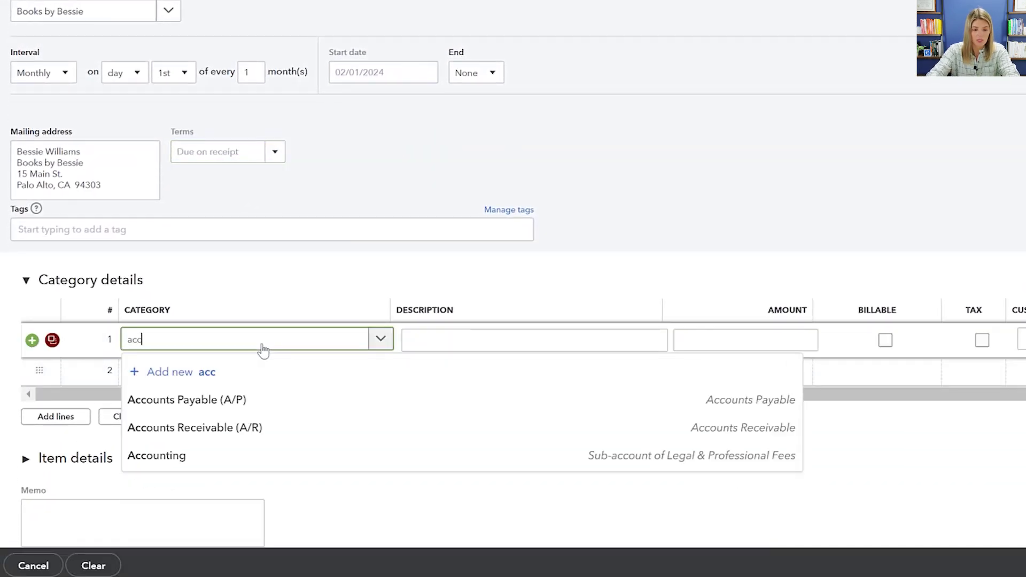
{"action": "type", "text": "u"}
{"action": "left_click", "coordinate": [217, 456]}
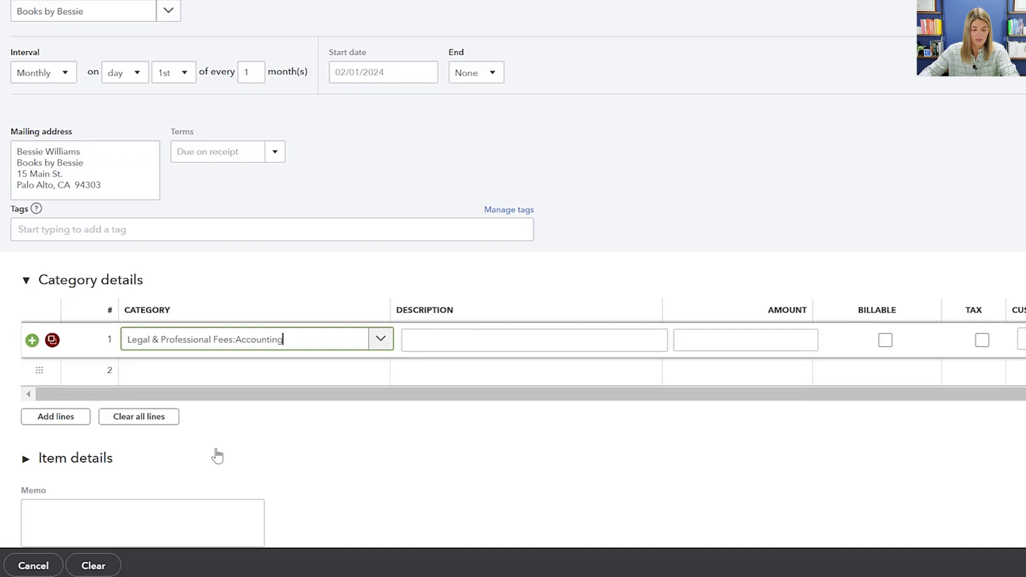
{"action": "left_click", "coordinate": [494, 340]}
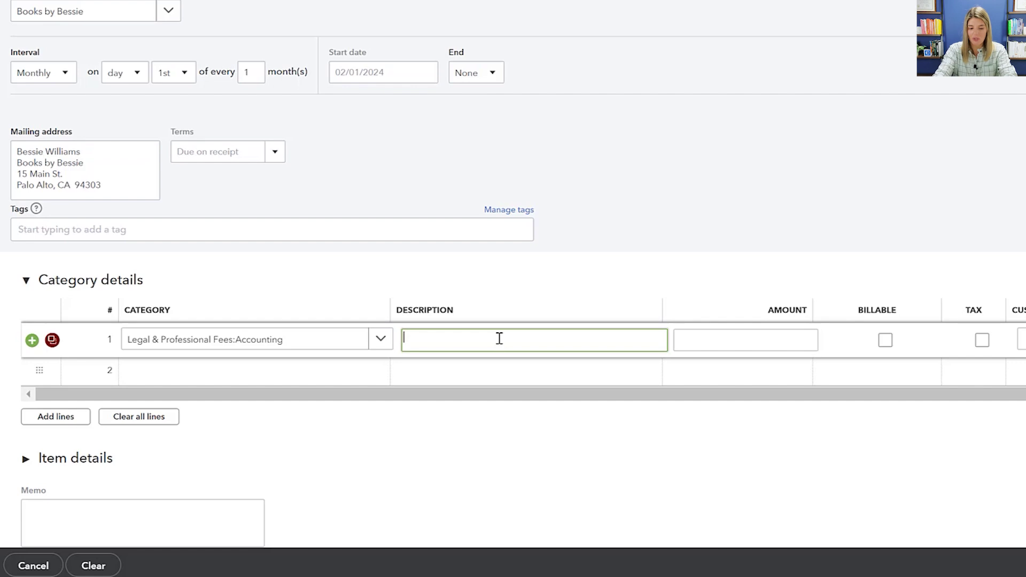
{"action": "type", "text": "mon"}
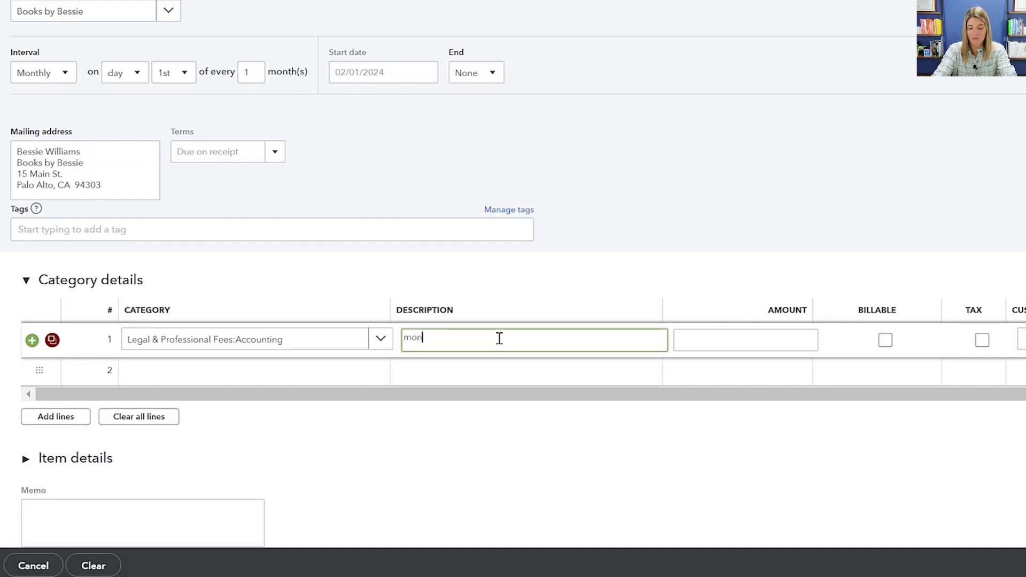
{"action": "type", "text": "thly bookkeeping"}
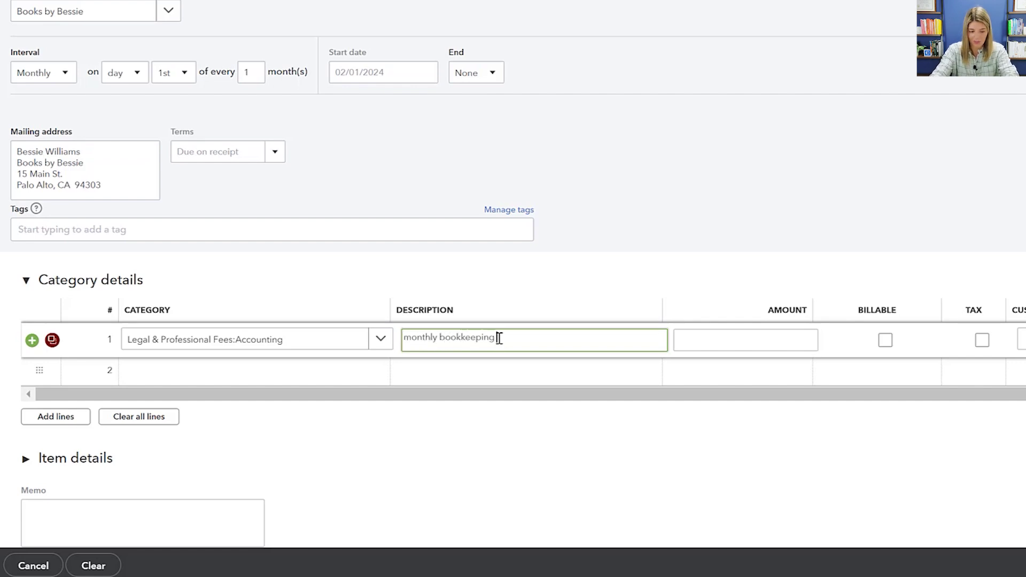
{"action": "key", "text": "Tab"}
{"action": "type", "text": "250"}
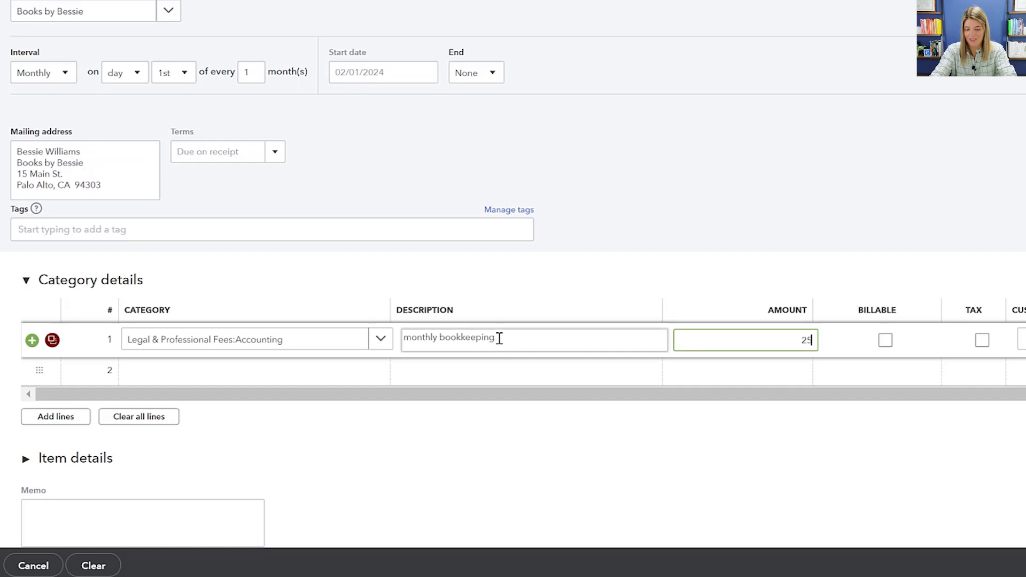
{"action": "left_click", "coordinate": [968, 295]}
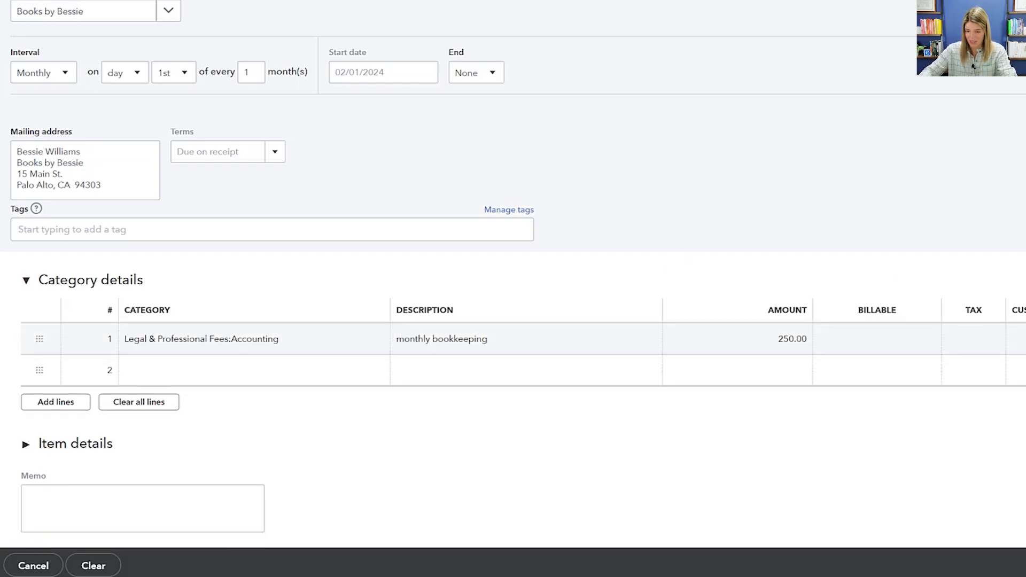
{"action": "left_click", "coordinate": [943, 571]}
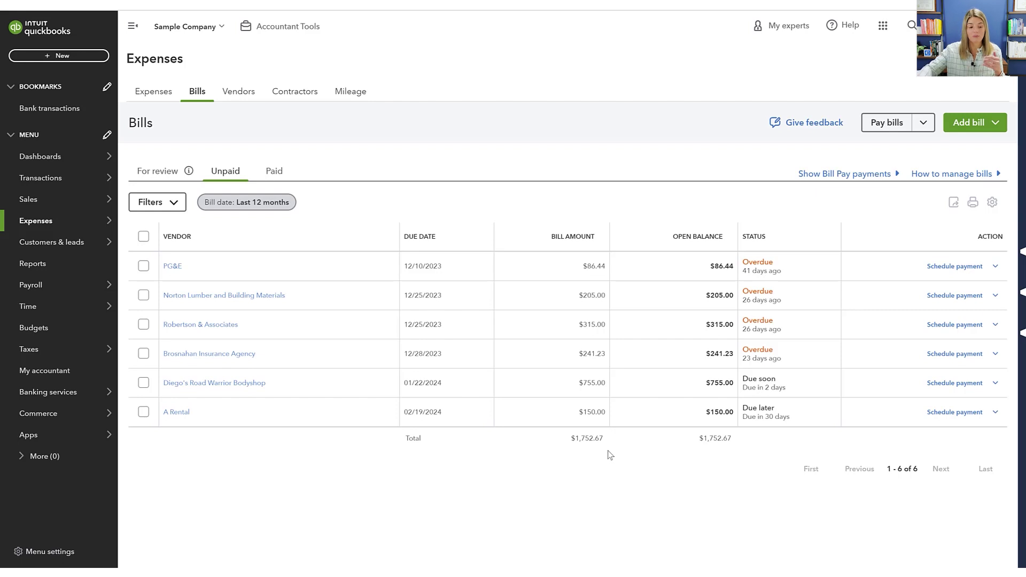
- Open the bank transactions and look through the Checking account's items for review and their suggested matches
{"action": "left_click", "coordinate": [80, 182]}
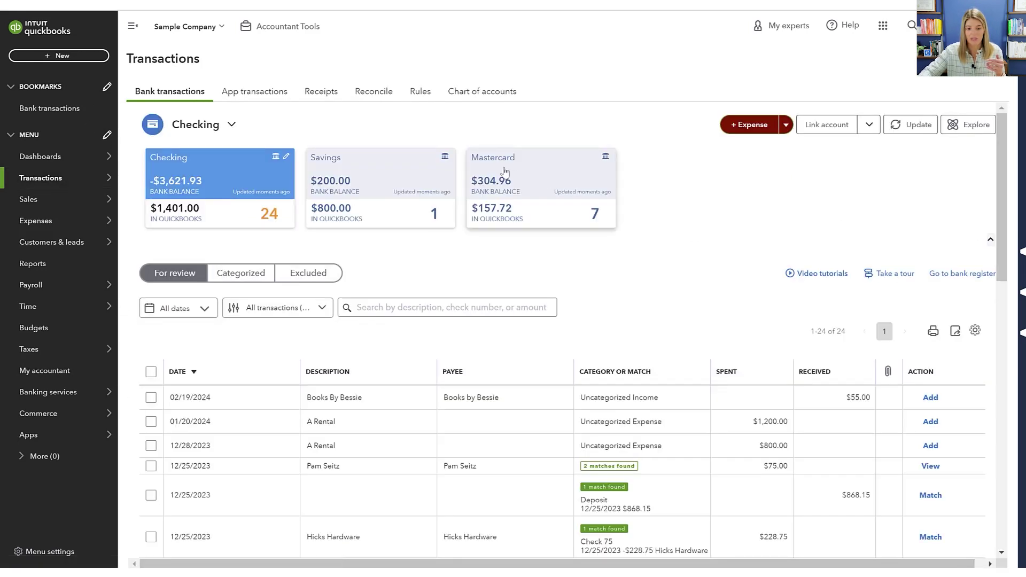
{"action": "scroll", "coordinate": [725, 461], "scroll_direction": "down", "scroll_amount": 4}
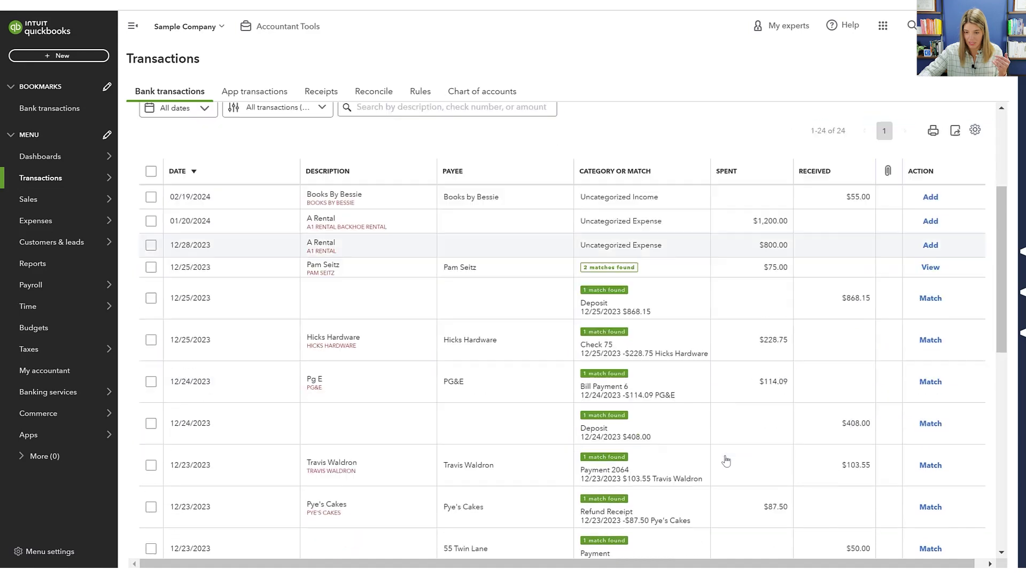
{"action": "scroll", "coordinate": [732, 352], "scroll_direction": "up", "scroll_amount": 4}
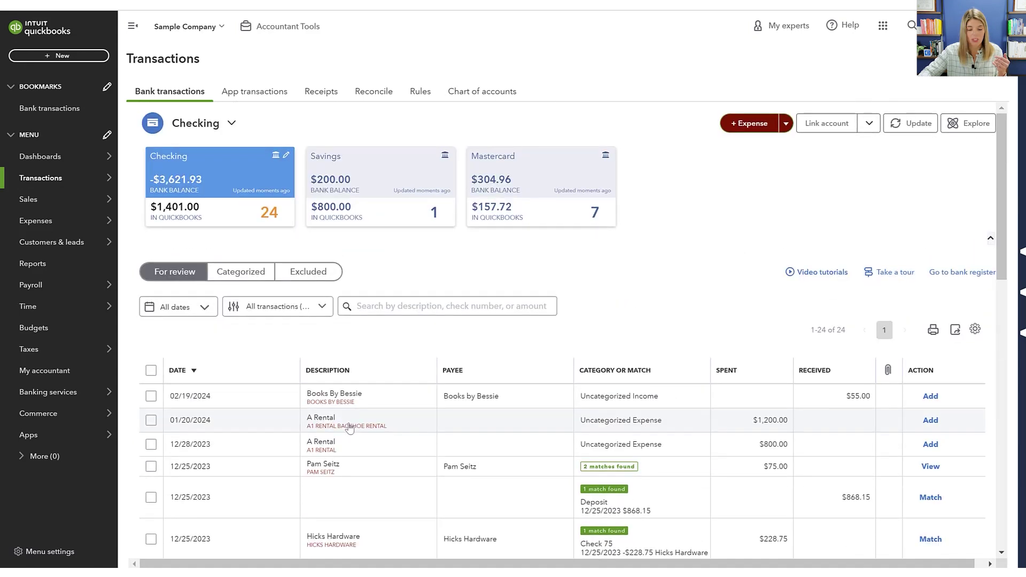
{"action": "scroll", "coordinate": [349, 428], "scroll_direction": "down", "scroll_amount": 4}
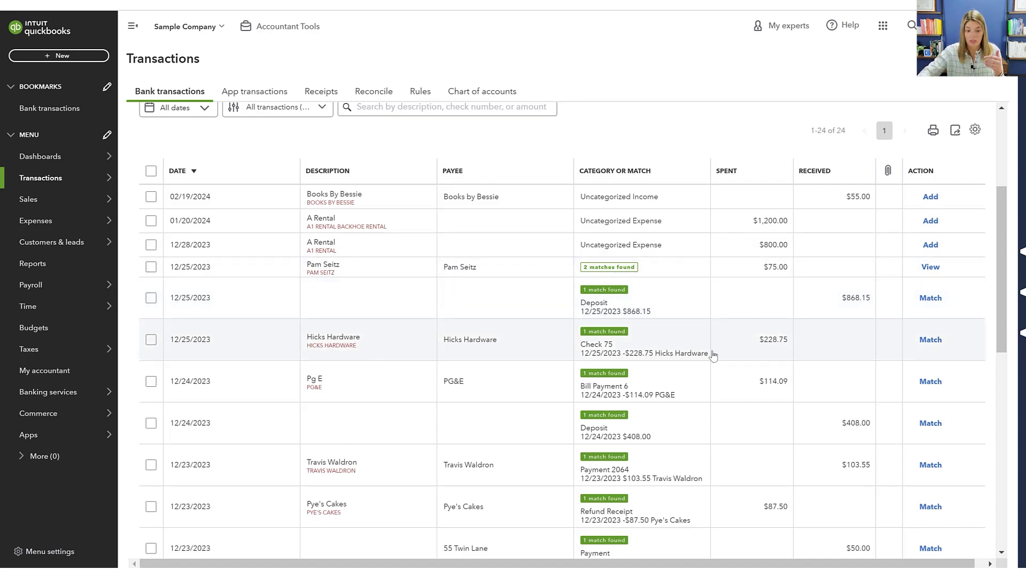
{"action": "scroll", "coordinate": [713, 356], "scroll_direction": "down", "scroll_amount": 5}
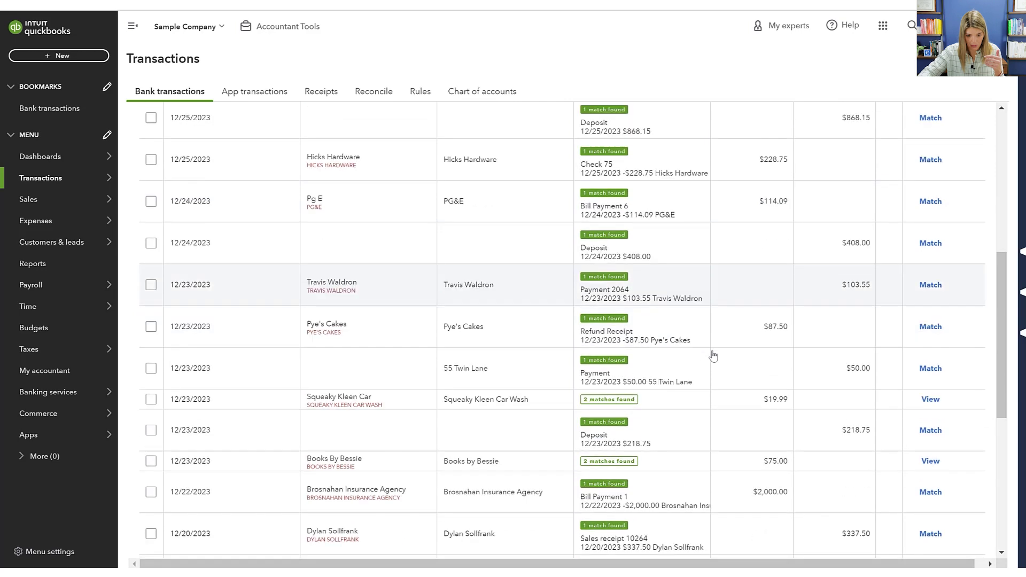
- Examine the matching records suggested for the Books by Bessie payment of 12/23/2023 and close its details without matching
{"action": "left_click", "coordinate": [550, 371]}
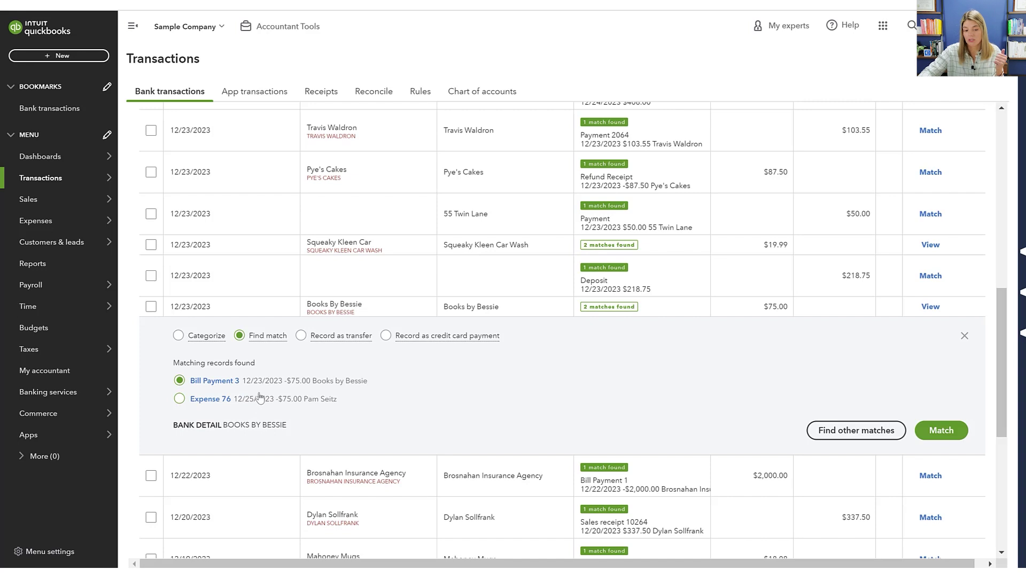
{"action": "left_click", "coordinate": [964, 338]}
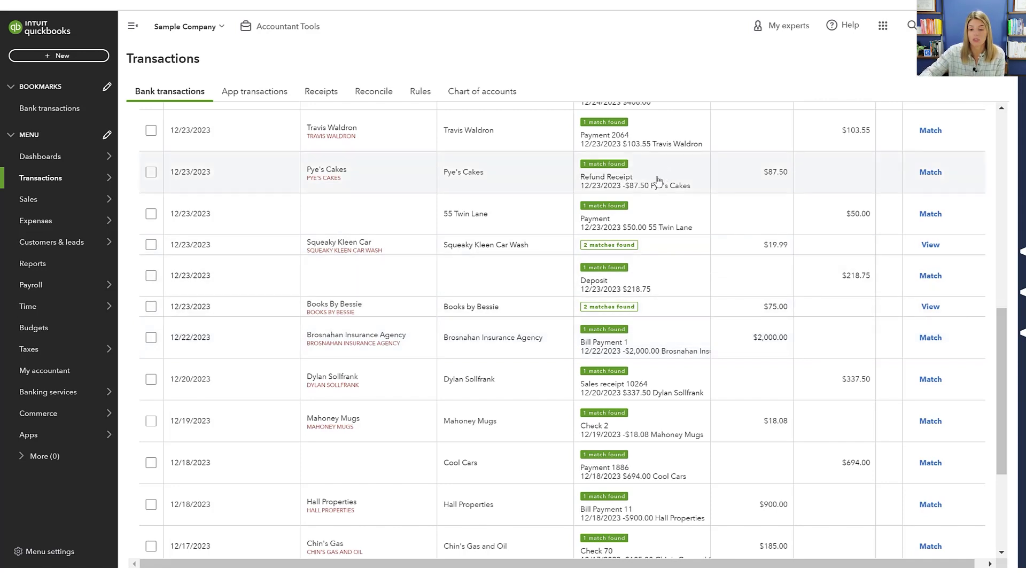
{"action": "mouse_move", "coordinate": [79, 181]}
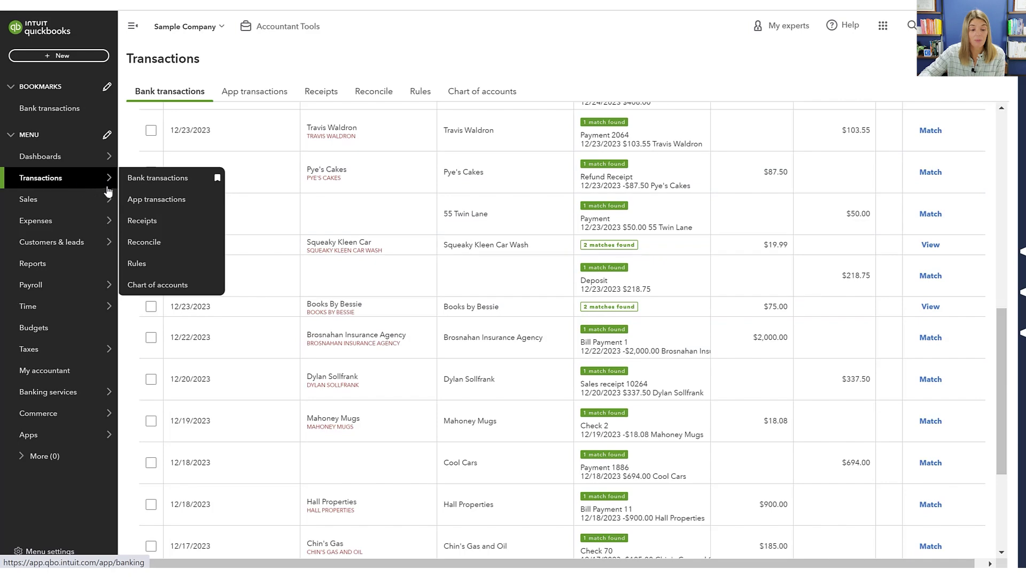
{"action": "scroll", "coordinate": [506, 198], "scroll_direction": "up", "scroll_amount": 5}
{"action": "scroll", "coordinate": [507, 200], "scroll_direction": "up", "scroll_amount": 5}
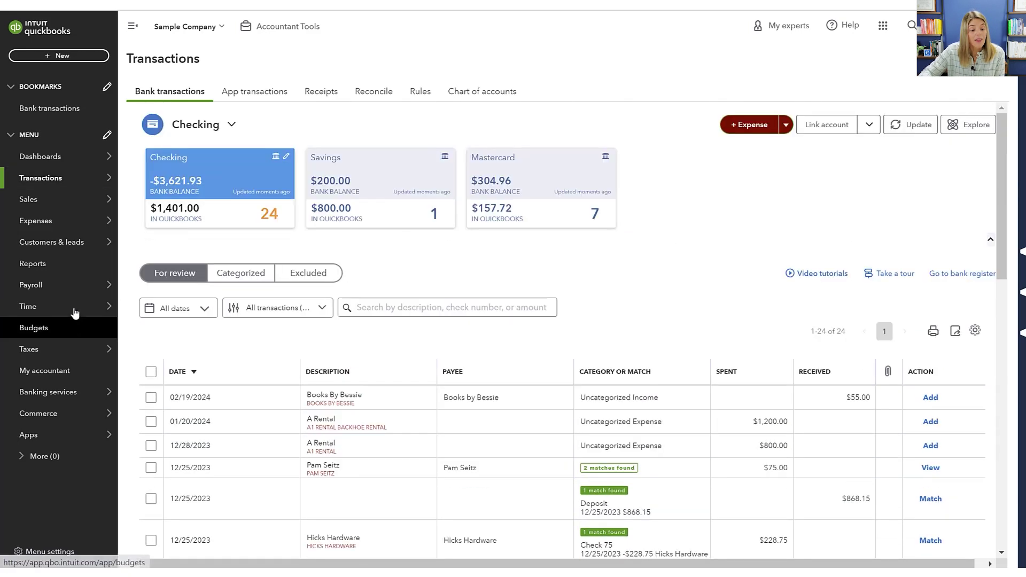
- Find the What you owe section in the standard reports and open the Accounts payable aging summary
{"action": "left_click", "coordinate": [57, 267]}
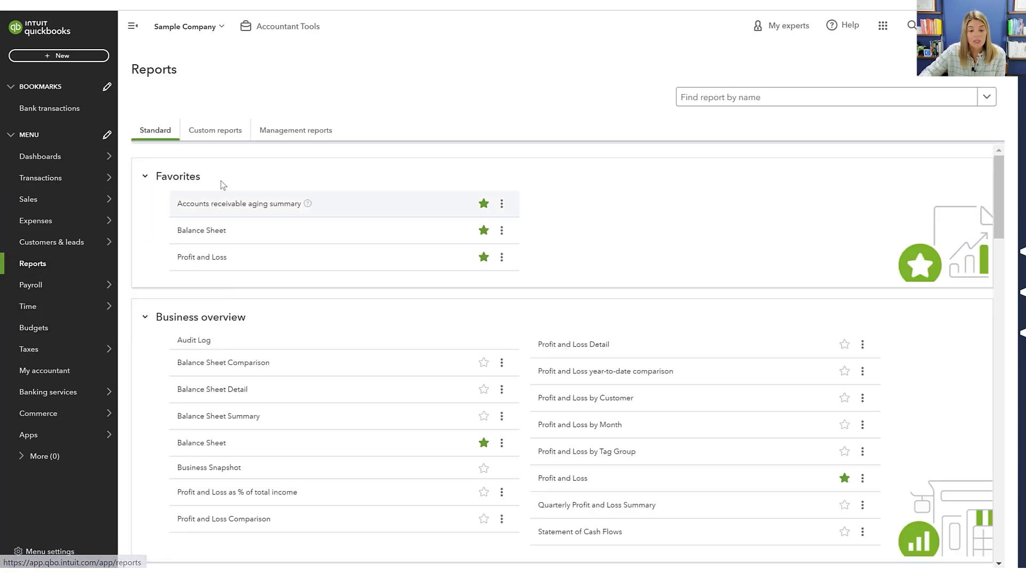
{"action": "scroll", "coordinate": [220, 185], "scroll_direction": "down", "scroll_amount": 5}
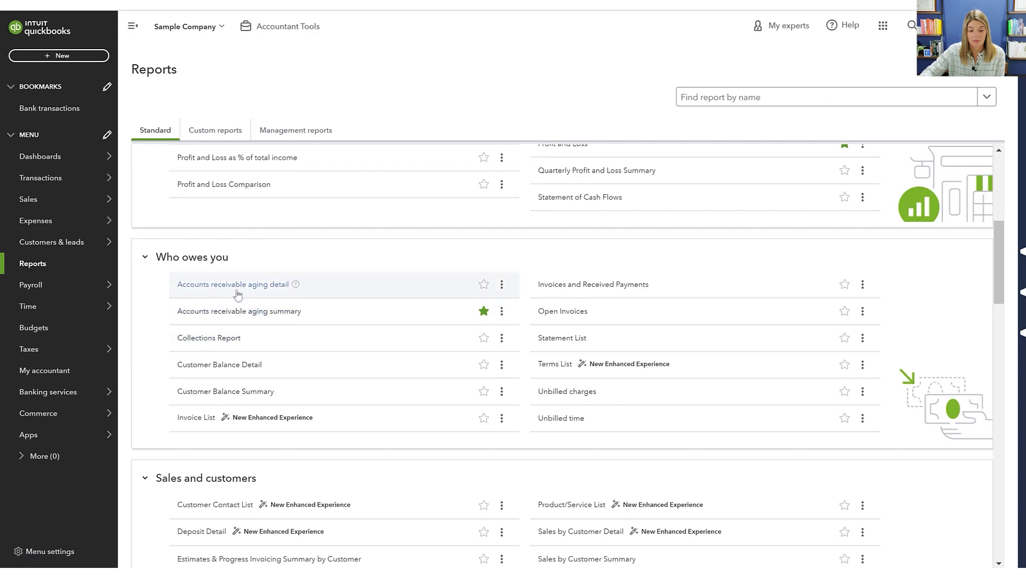
{"action": "scroll", "coordinate": [233, 296], "scroll_direction": "down", "scroll_amount": 7}
{"action": "scroll", "coordinate": [238, 297], "scroll_direction": "down", "scroll_amount": 4}
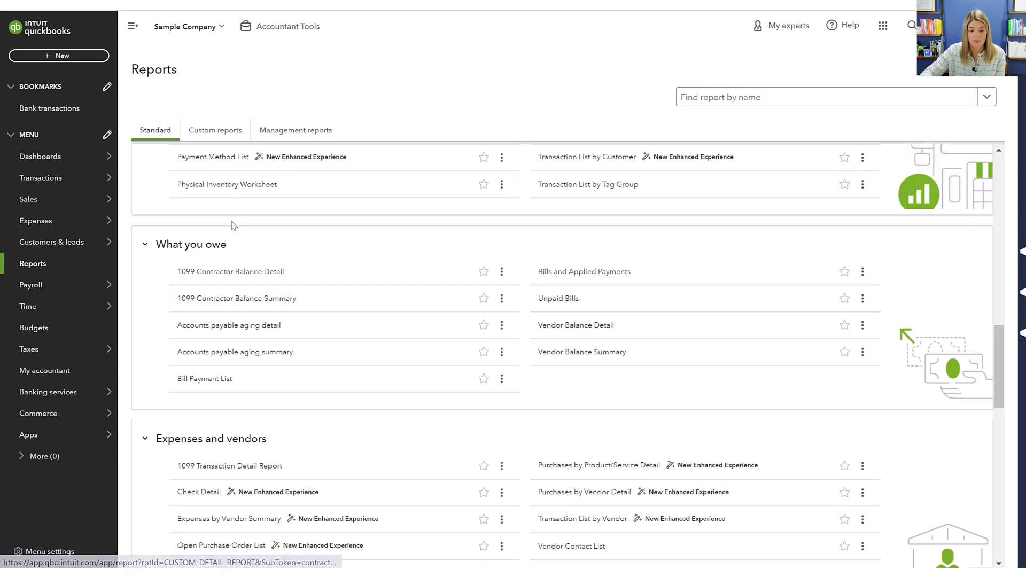
{"action": "left_click", "coordinate": [219, 355]}
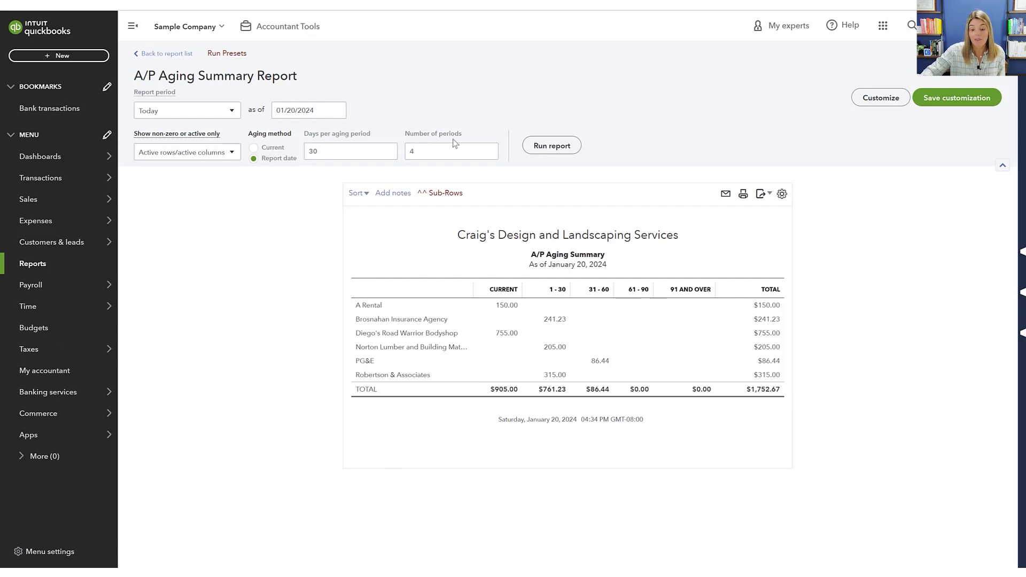
{"action": "mouse_move", "coordinate": [82, 231]}
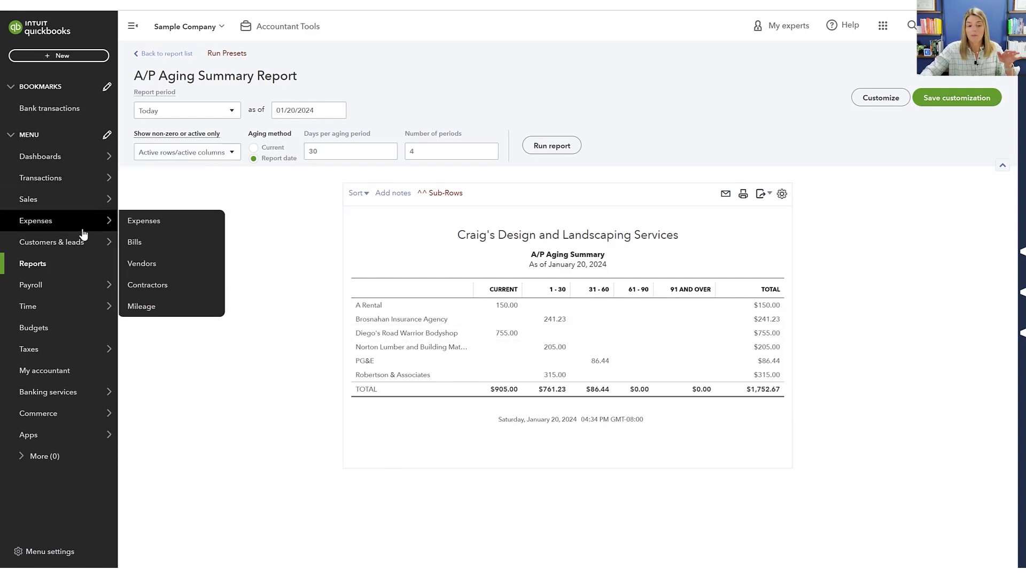
{"action": "mouse_move", "coordinate": [69, 183]}
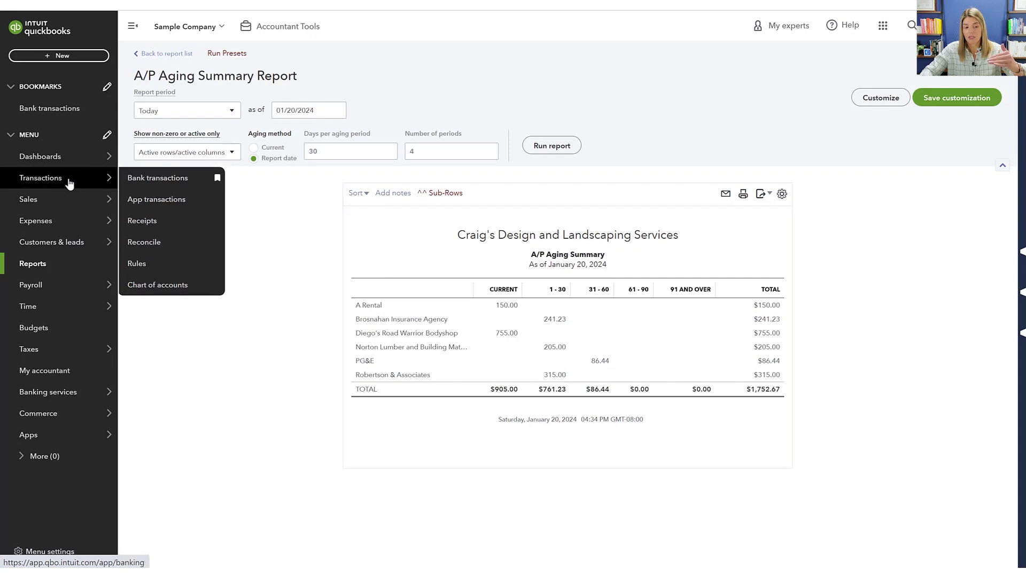